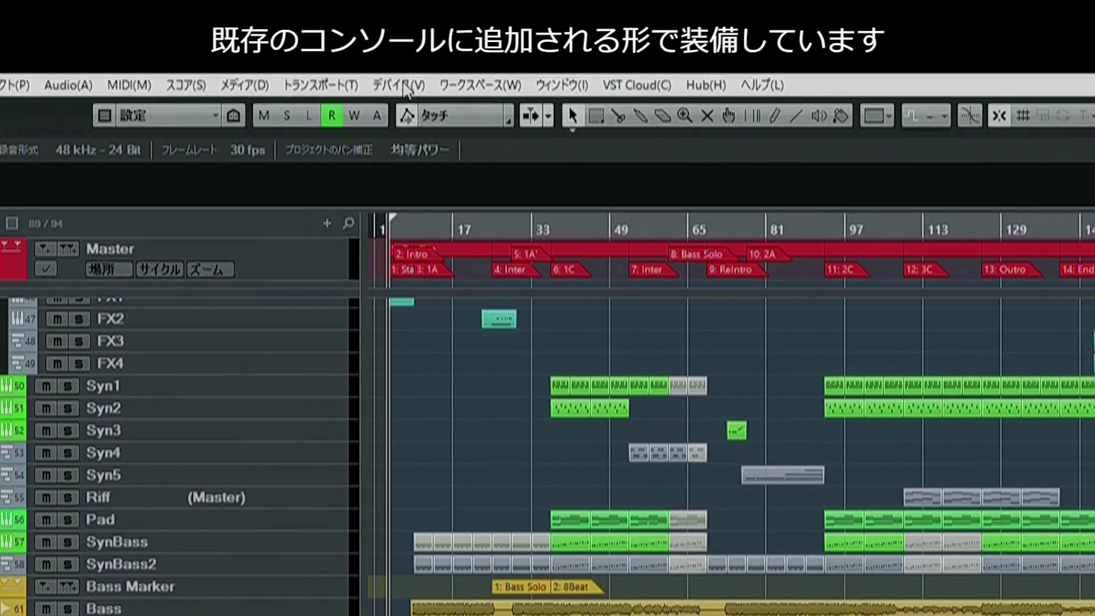
Browse the lower-zone MixConsole through its Inserts, Sends and Fader pages.
{"action": "left_click", "coordinate": [403, 85]}
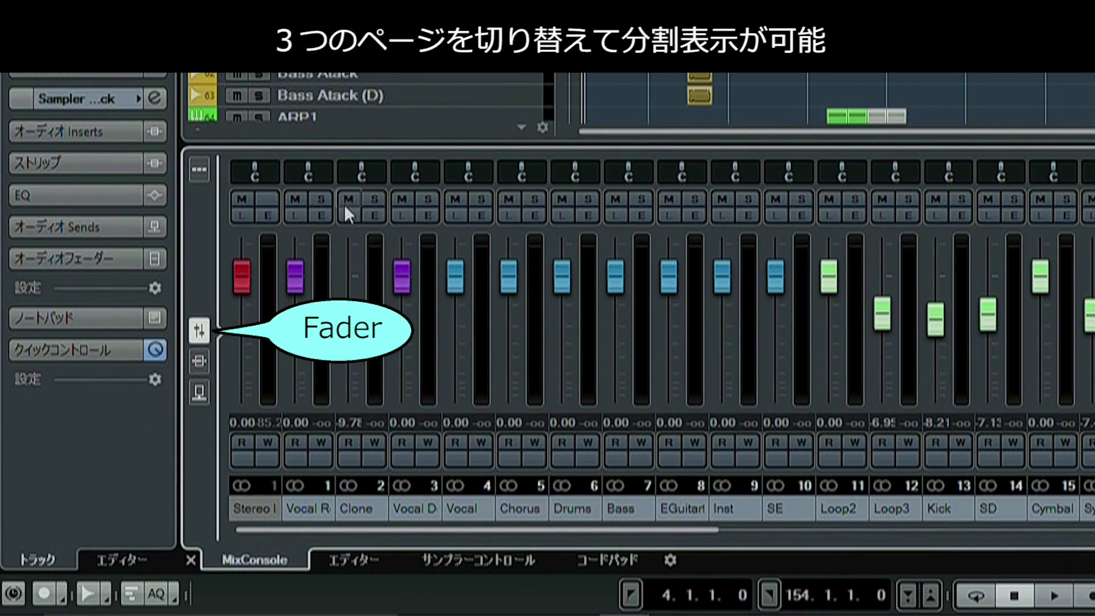
{"action": "left_click", "coordinate": [199, 360]}
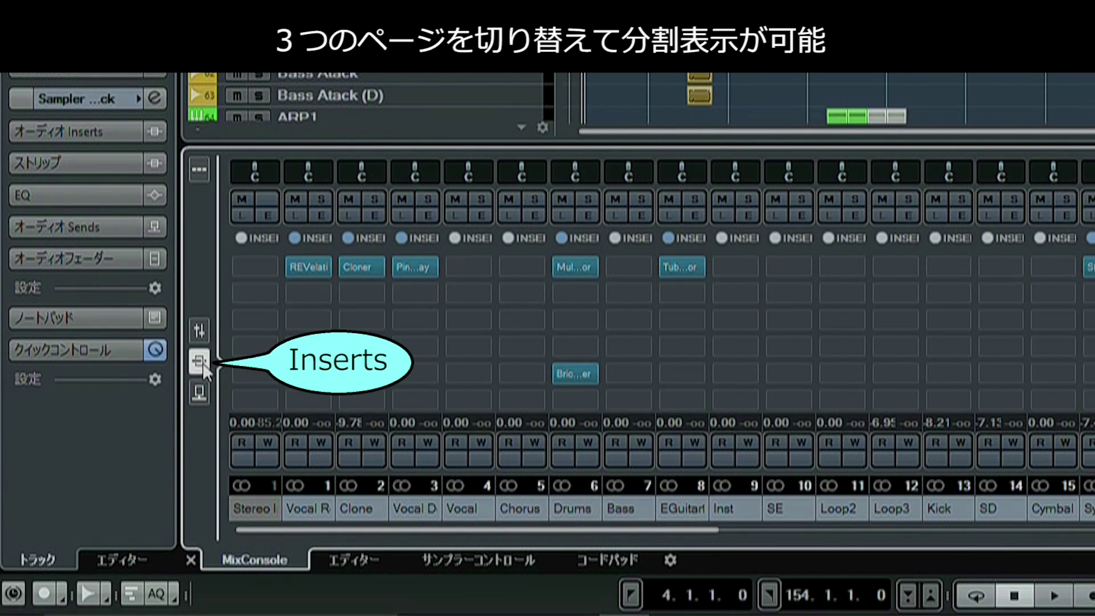
{"action": "left_click", "coordinate": [195, 396]}
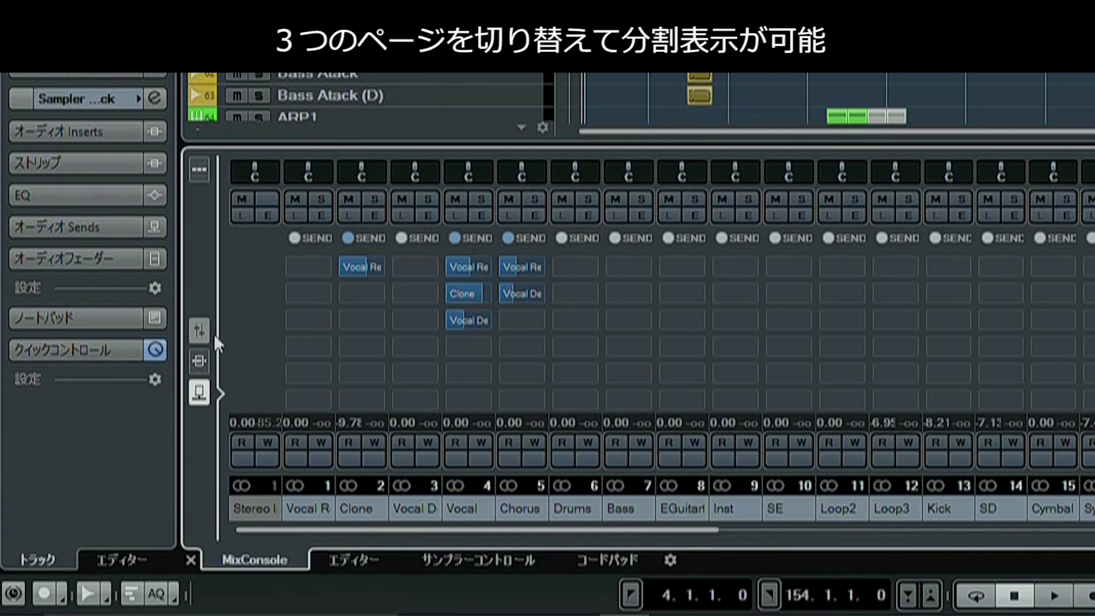
{"action": "left_click", "coordinate": [199, 331]}
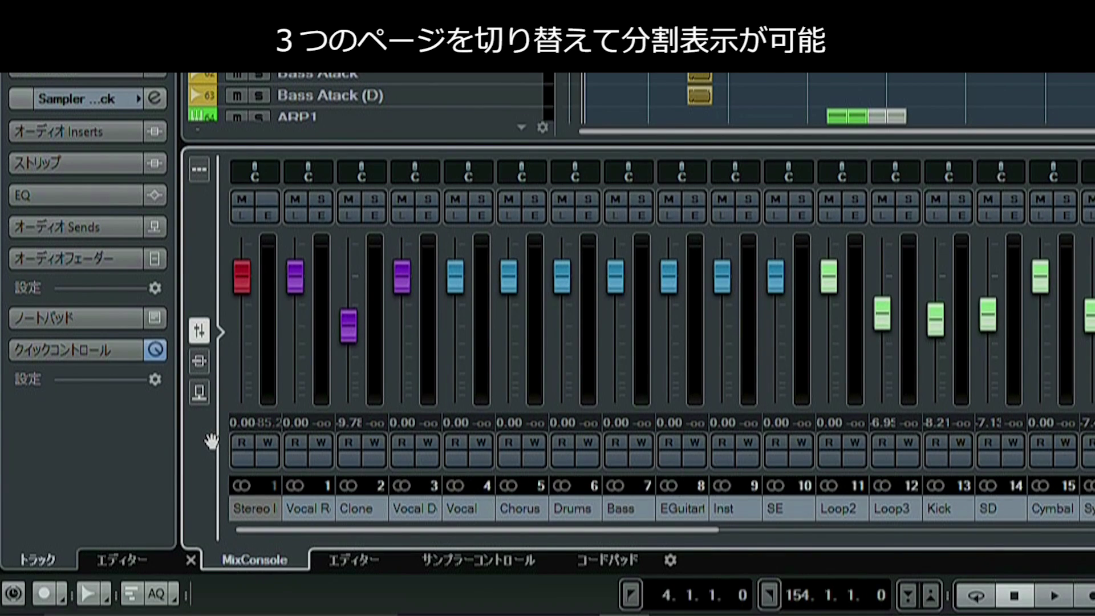
{"action": "left_click", "coordinate": [203, 169]}
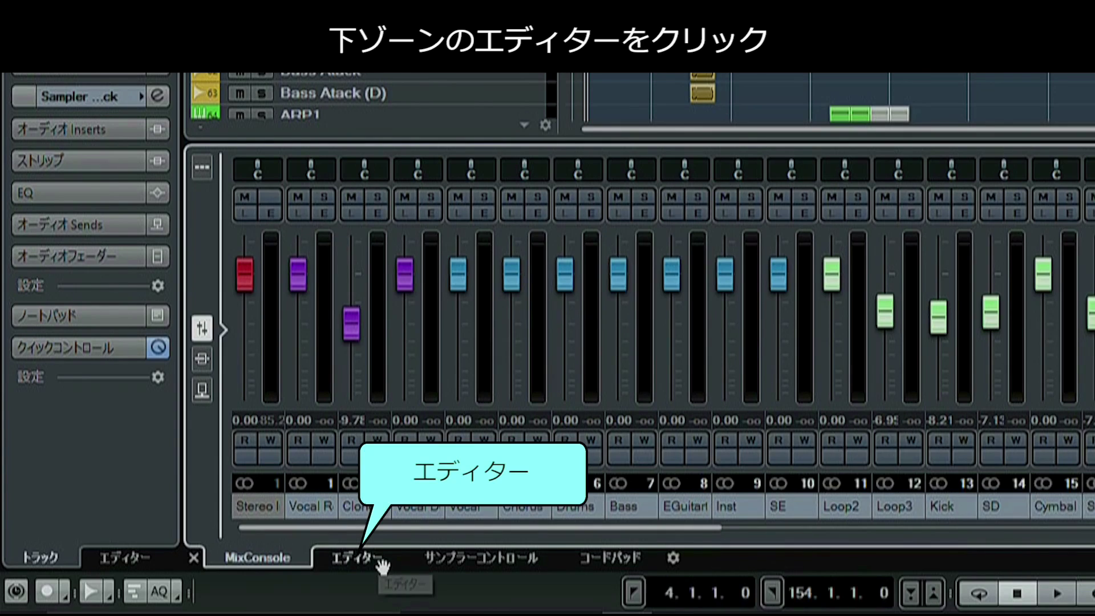
Show the editor in the lower zone and display a Syn2 MIDI part, followed by the Bass audio event.
{"action": "left_click", "coordinate": [376, 563]}
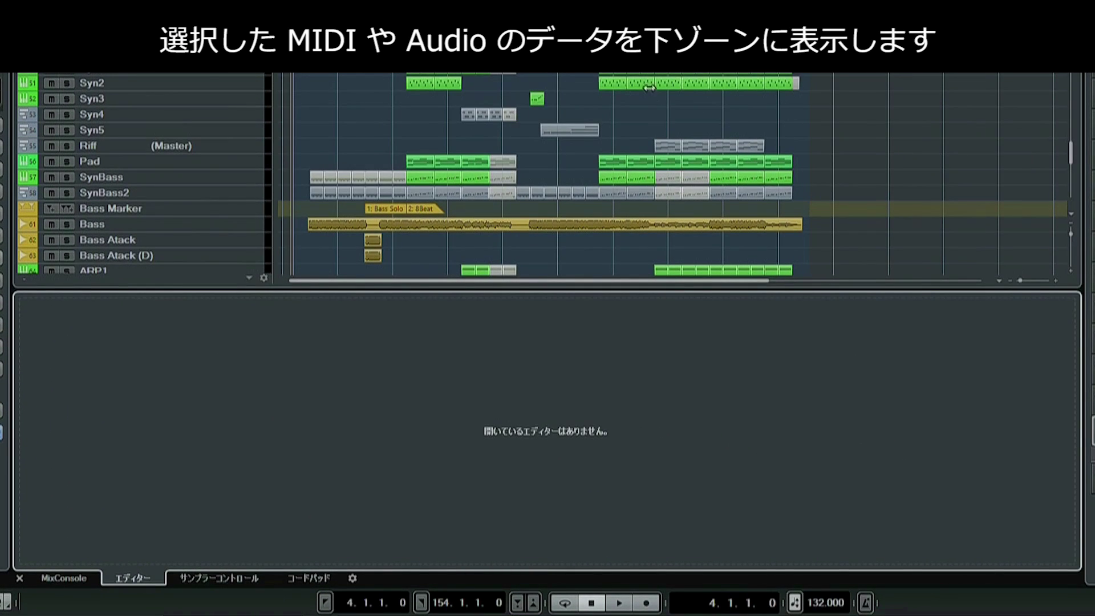
{"action": "left_click", "coordinate": [649, 87]}
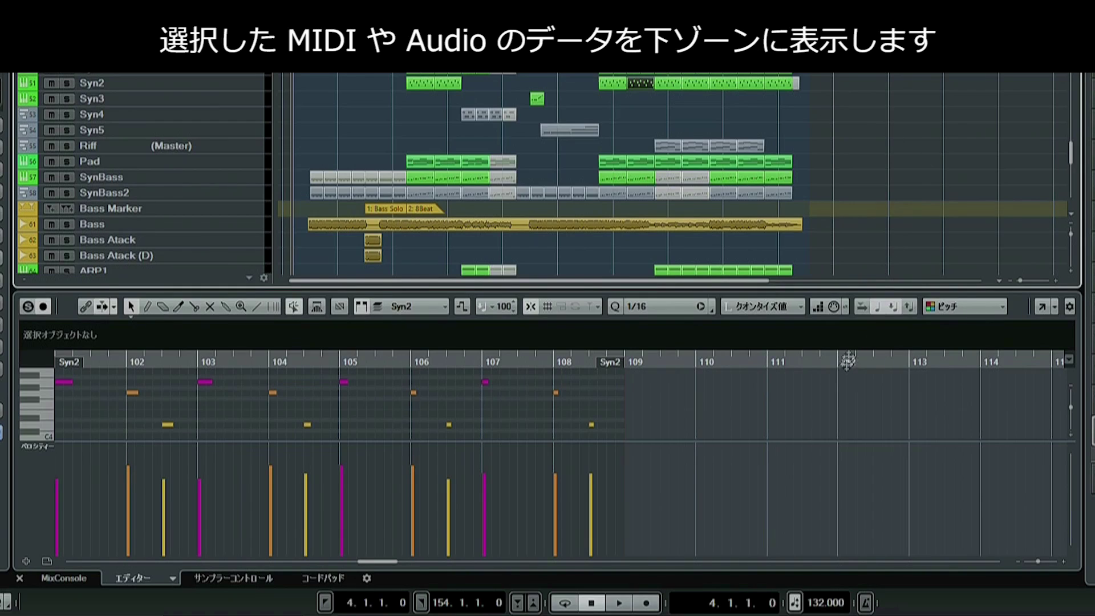
{"action": "left_click", "coordinate": [758, 227]}
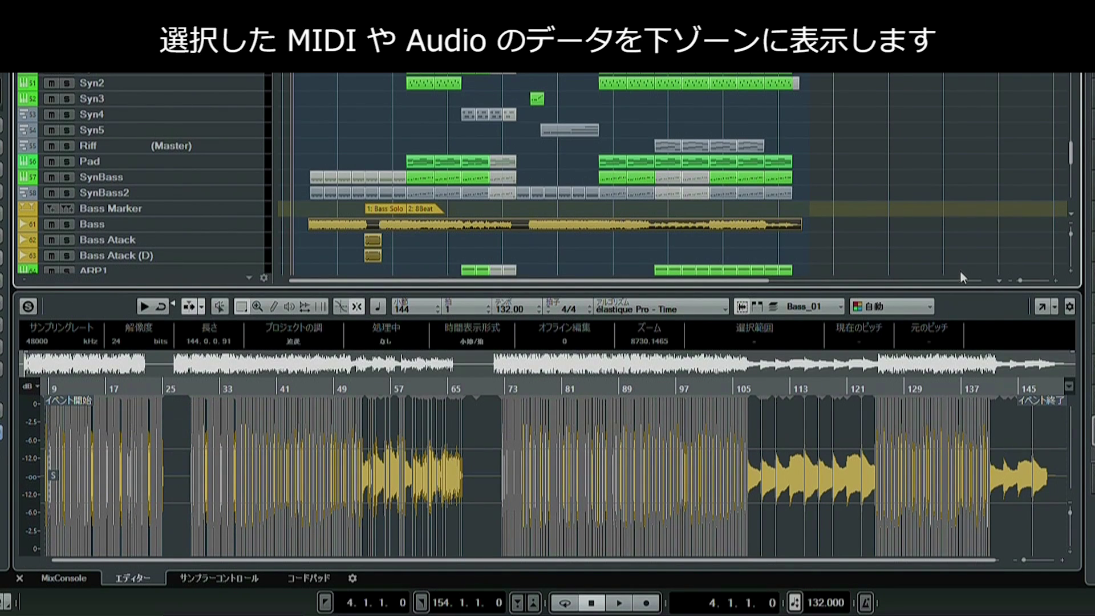
Select a MIDI part and view it in the Drum Editor and the Score Editor before returning to the Key Editor.
{"action": "left_click", "coordinate": [641, 84]}
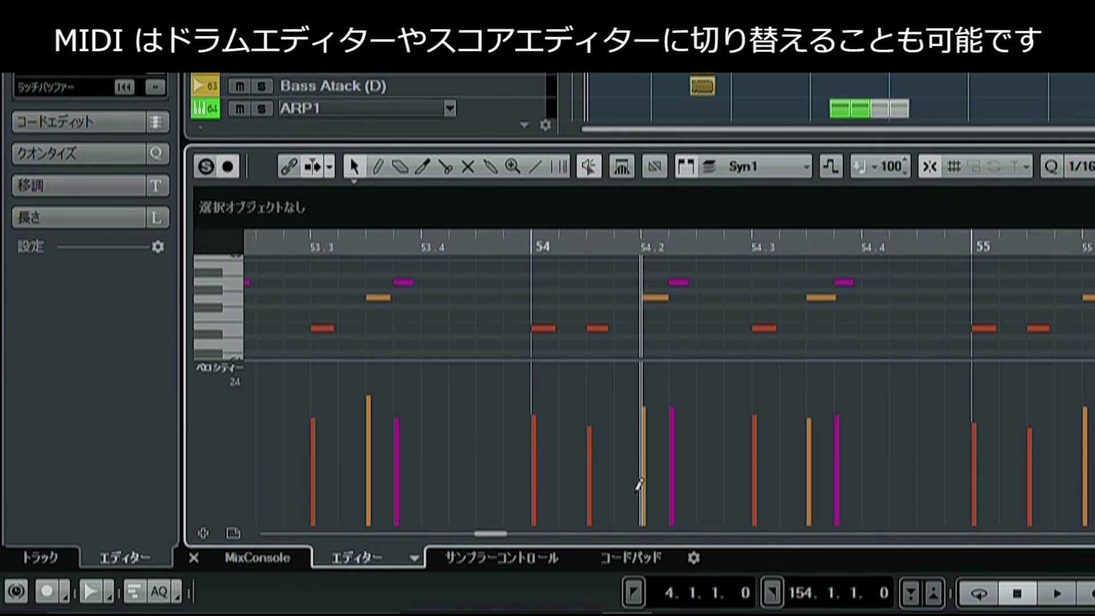
{"action": "left_click", "coordinate": [414, 558]}
{"action": "left_click", "coordinate": [518, 535]}
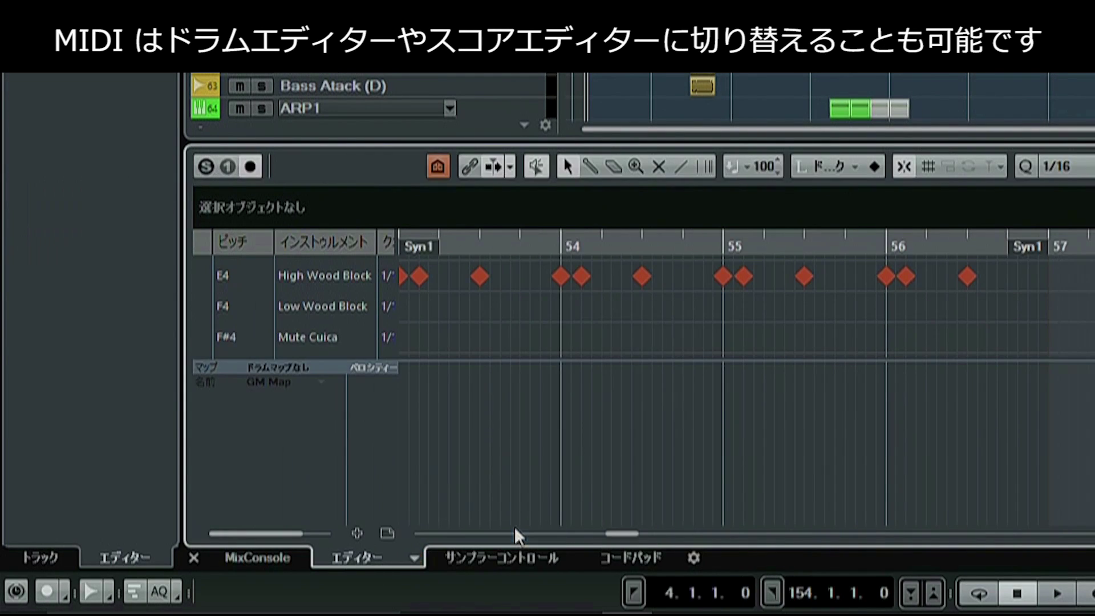
{"action": "left_click", "coordinate": [416, 558]}
{"action": "left_click", "coordinate": [488, 554]}
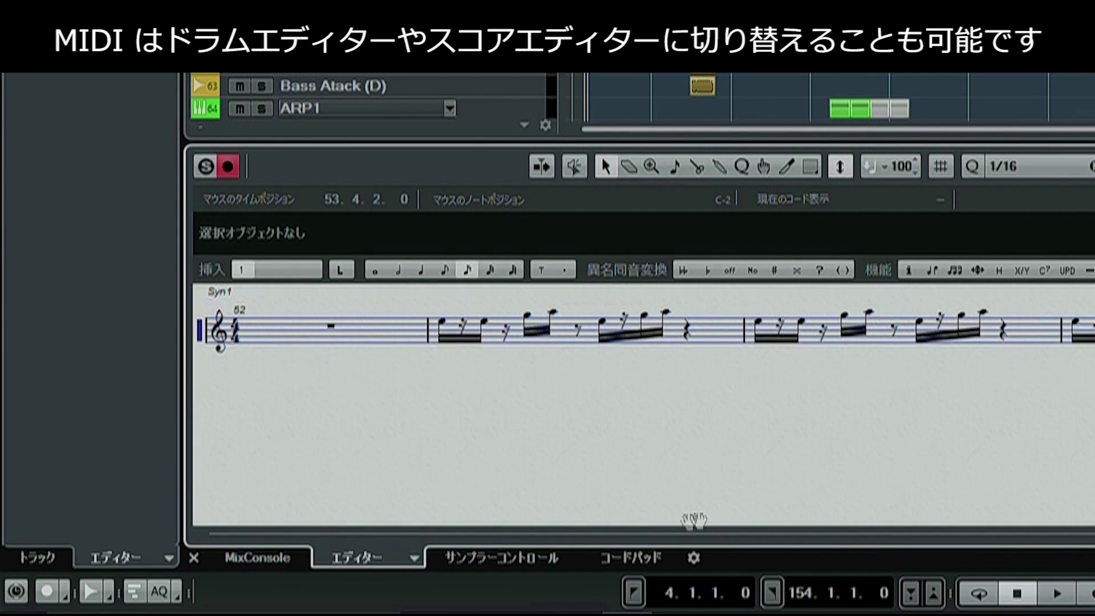
{"action": "left_click", "coordinate": [415, 558]}
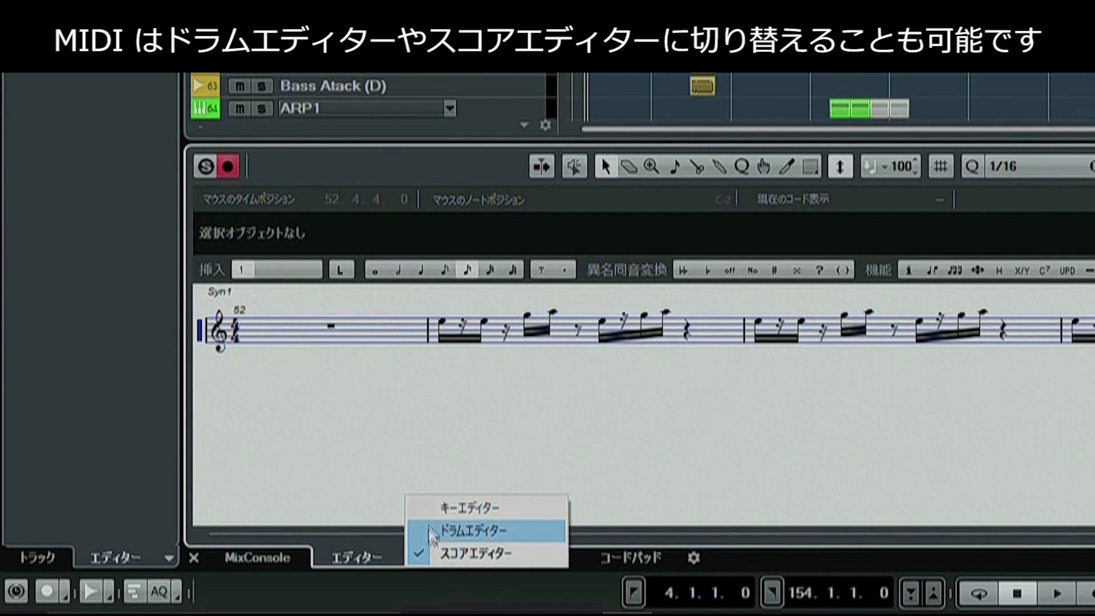
{"action": "left_click", "coordinate": [434, 507]}
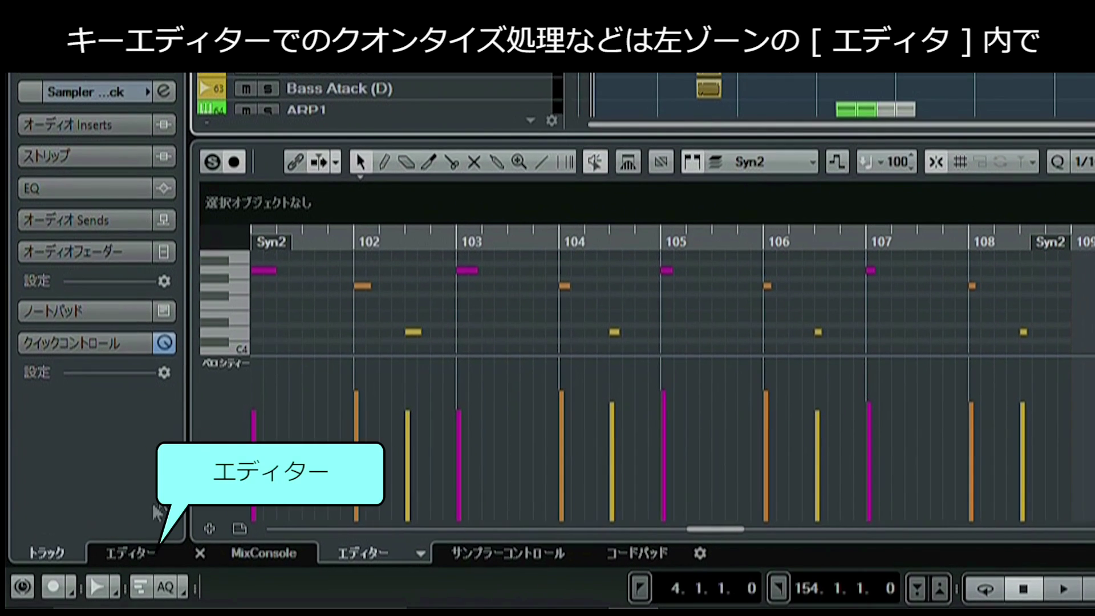
Show the editor inspector in the left zone and expand its Quantize and Note Expression sections.
{"action": "left_click", "coordinate": [152, 549]}
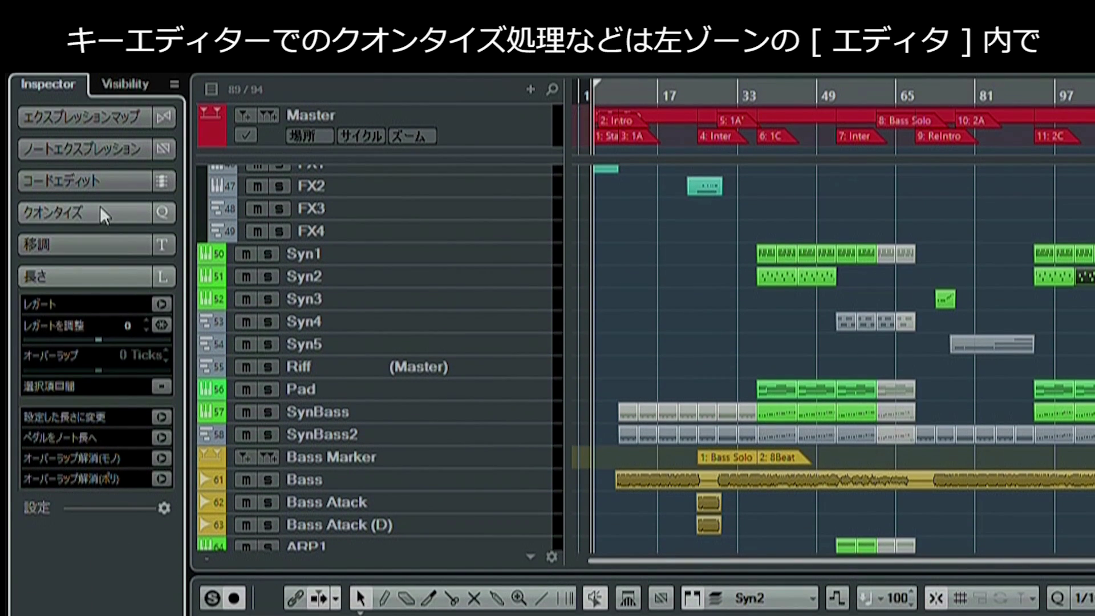
{"action": "left_click", "coordinate": [101, 208]}
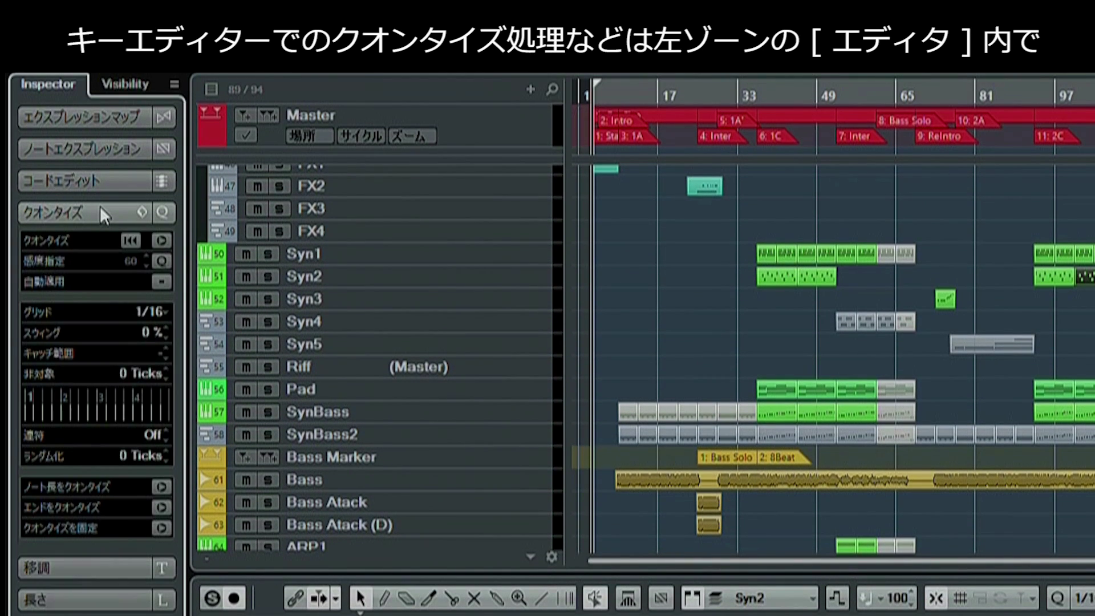
{"action": "left_click", "coordinate": [100, 146]}
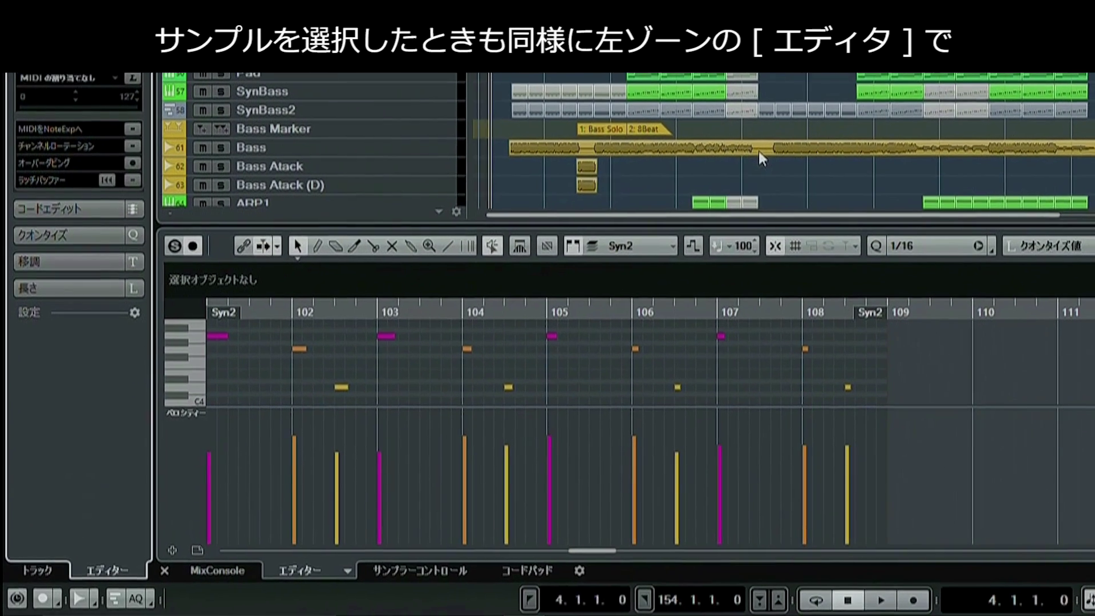
Select the Bass audio event and alternate between the VariAudio and Hitpoints sections of its left-zone editor inspector.
{"action": "left_click", "coordinate": [507, 303]}
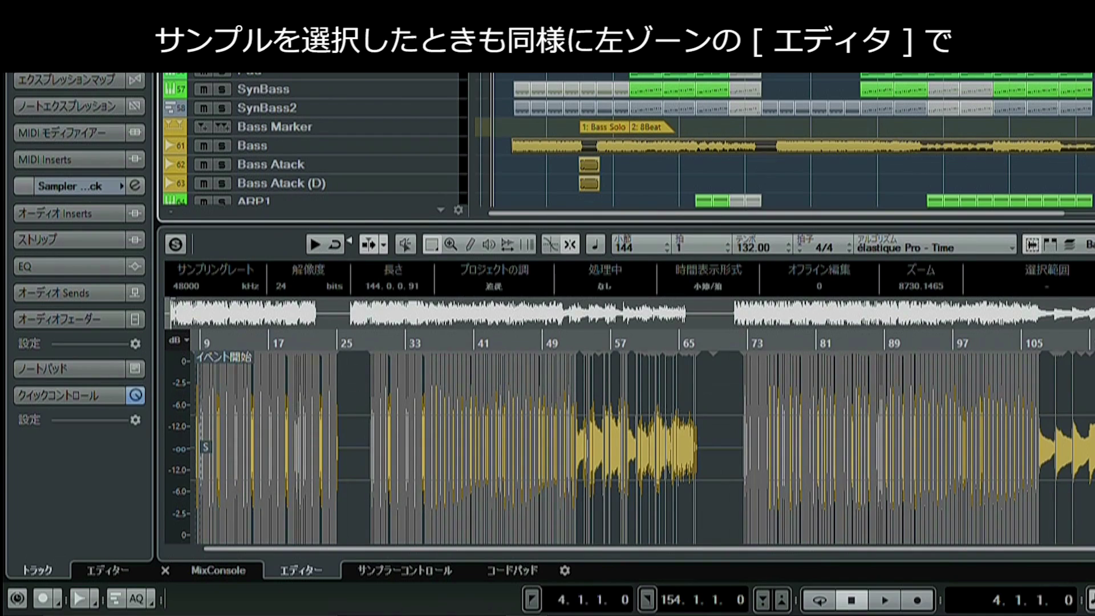
{"action": "left_click", "coordinate": [116, 570]}
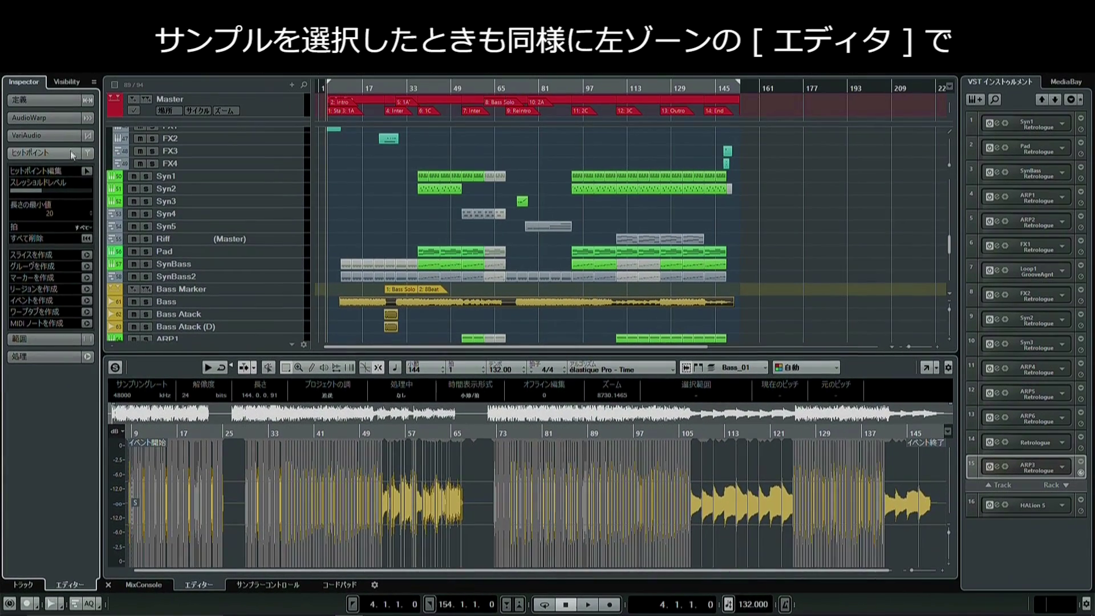
{"action": "left_click", "coordinate": [63, 135]}
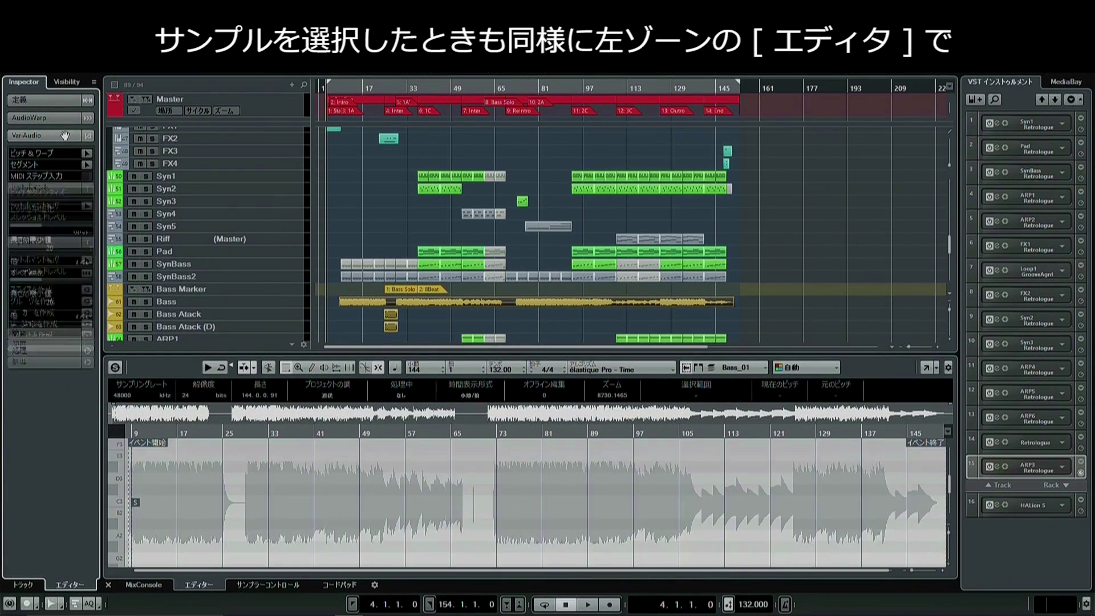
{"action": "left_click", "coordinate": [51, 261]}
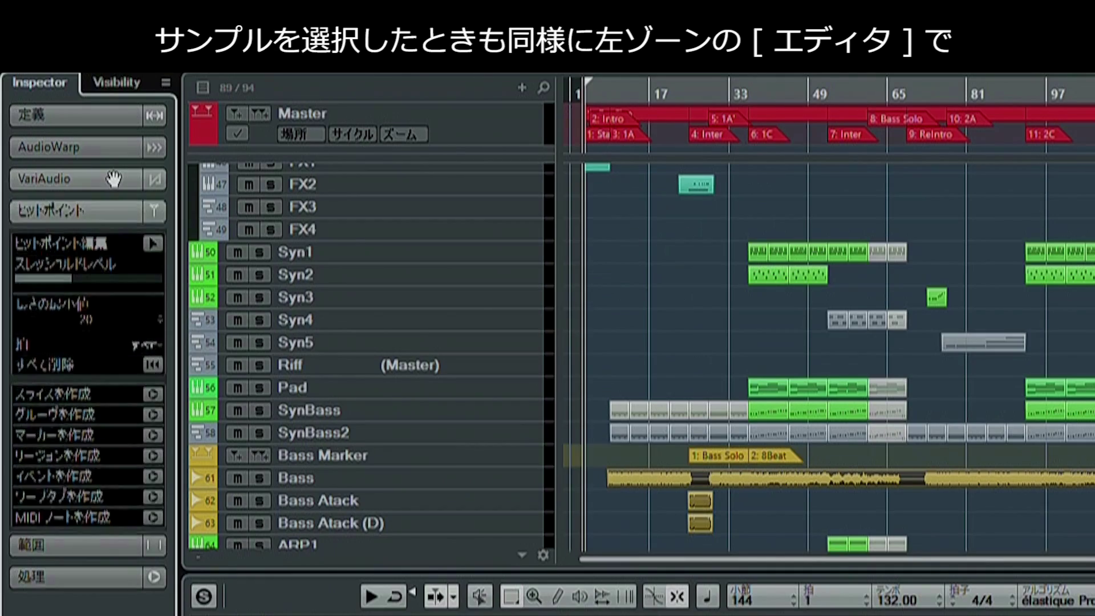
{"action": "left_click", "coordinate": [62, 135]}
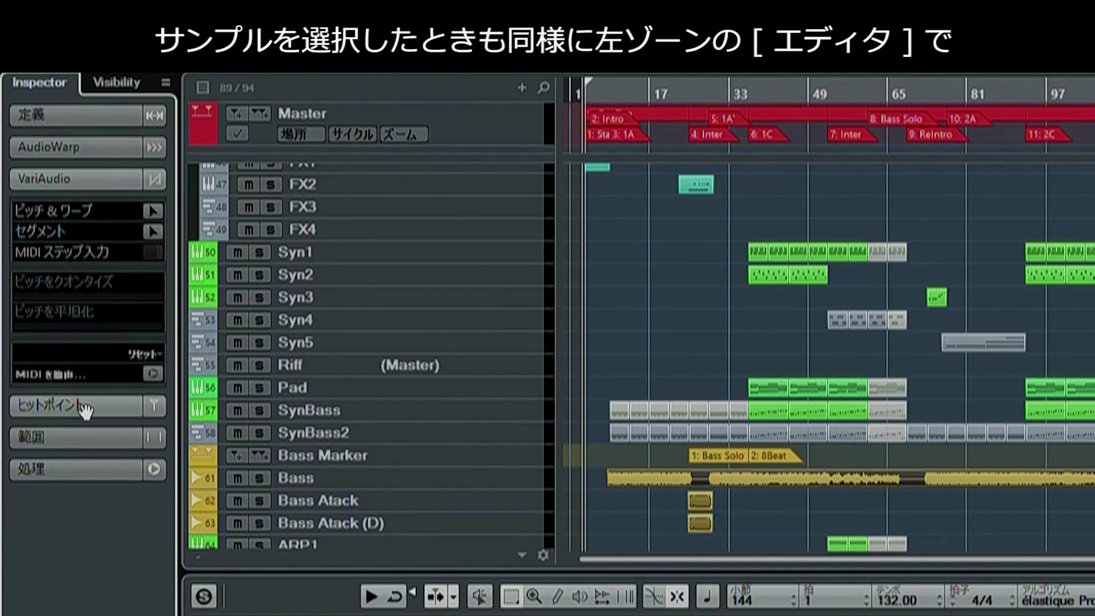
{"action": "left_click", "coordinate": [47, 261]}
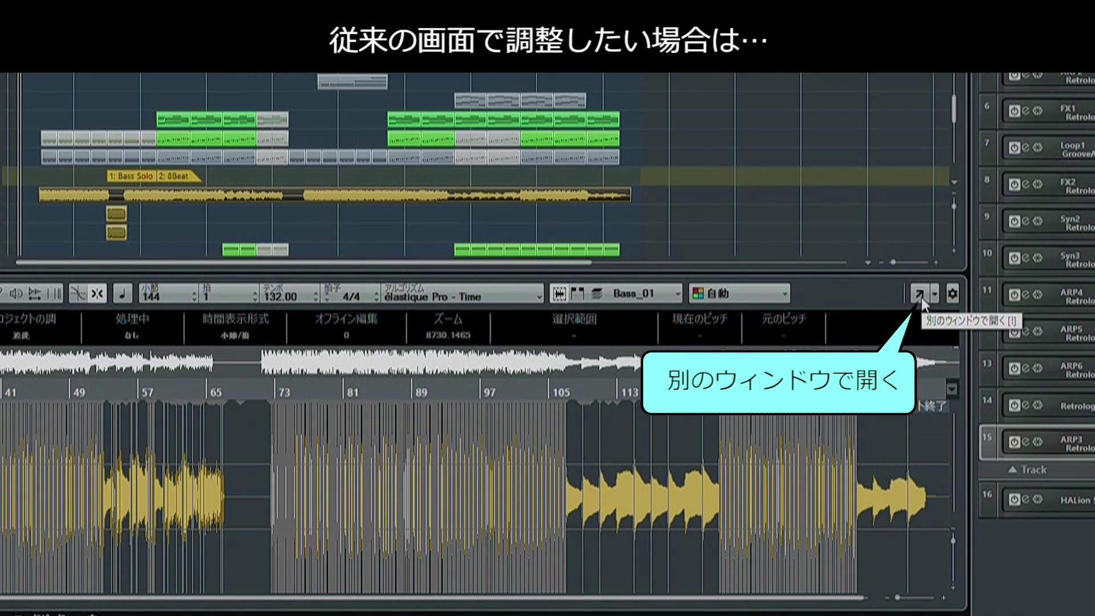
Open the Bass_01 Sample Editor in a separate window and resize that window.
{"action": "left_click", "coordinate": [920, 295]}
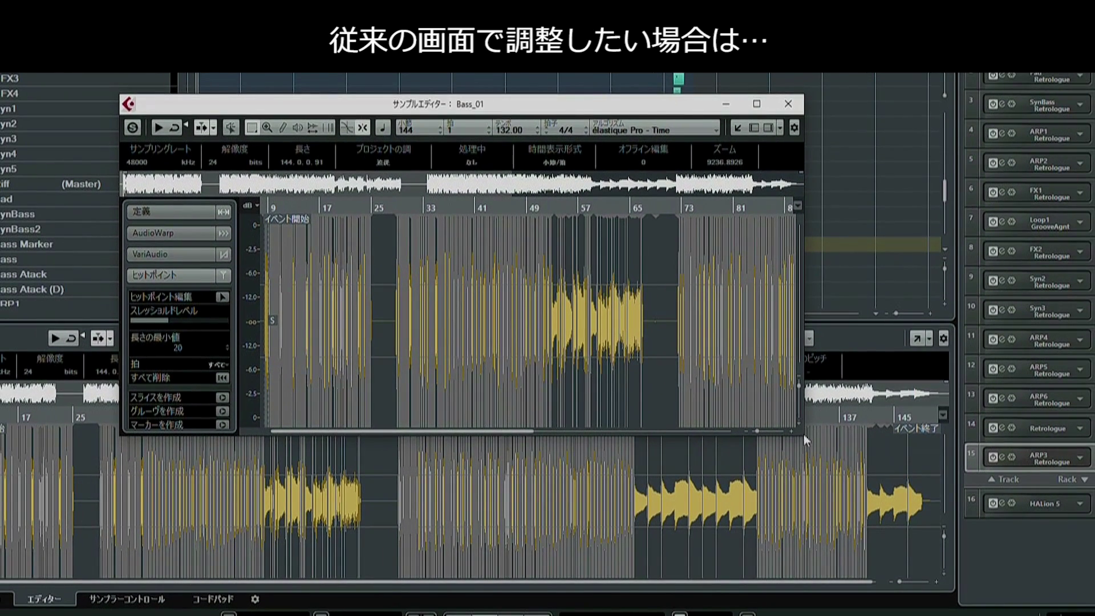
{"action": "left_click_drag", "start_coordinate": [802, 434], "coordinate": [803, 539]}
{"action": "left_click_drag", "start_coordinate": [803, 486], "coordinate": [1031, 452]}
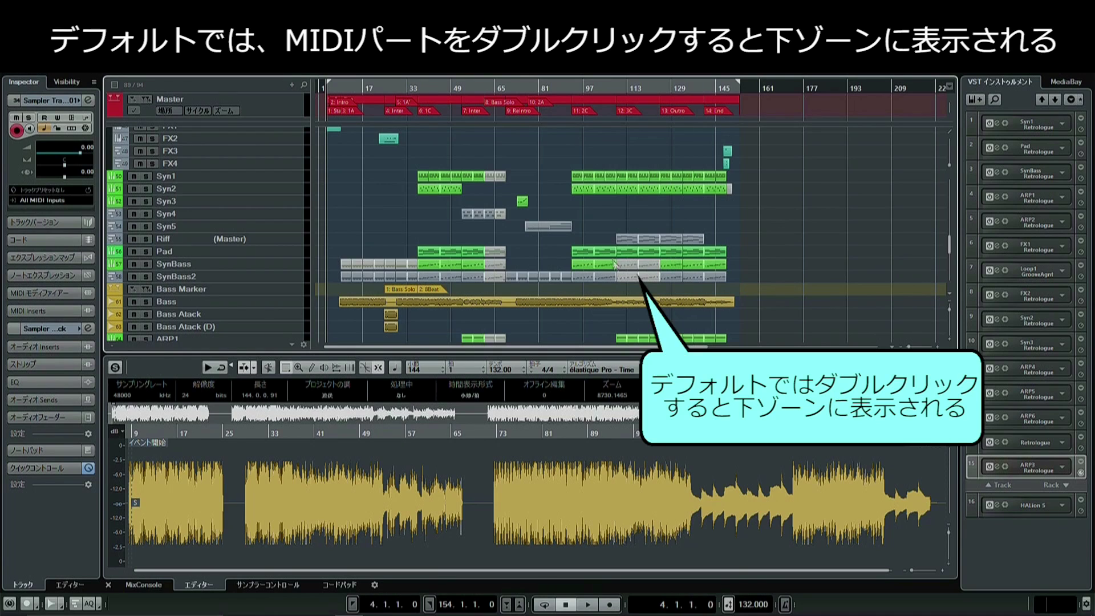
Open events from the Pad, Bass, SynBass and SynBass2 tracks one after another in the lower-zone editor.
{"action": "double_click", "coordinate": [606, 252]}
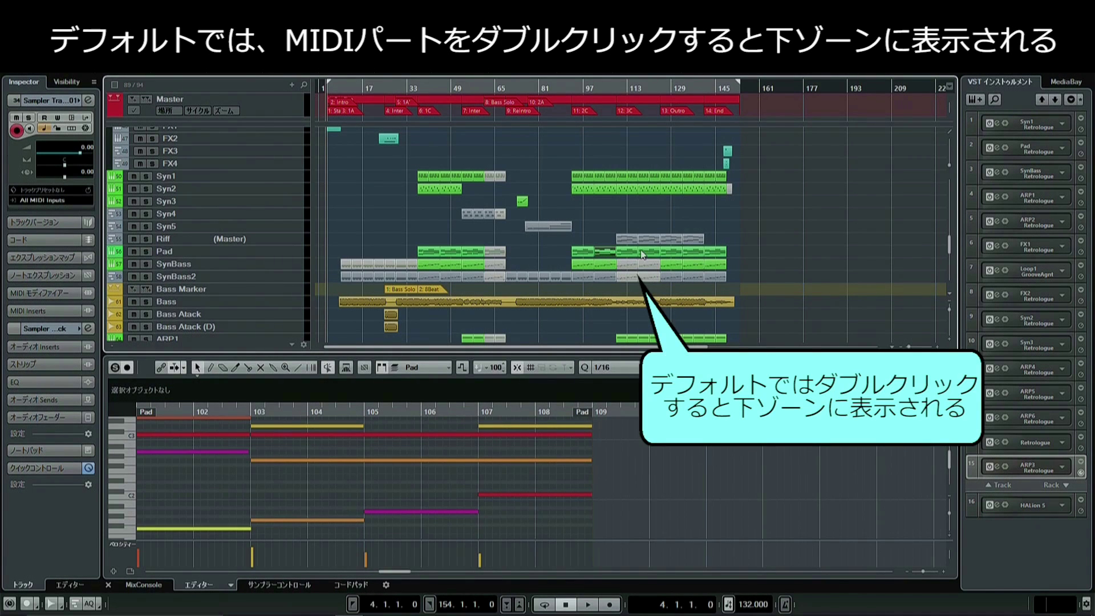
{"action": "double_click", "coordinate": [661, 278]}
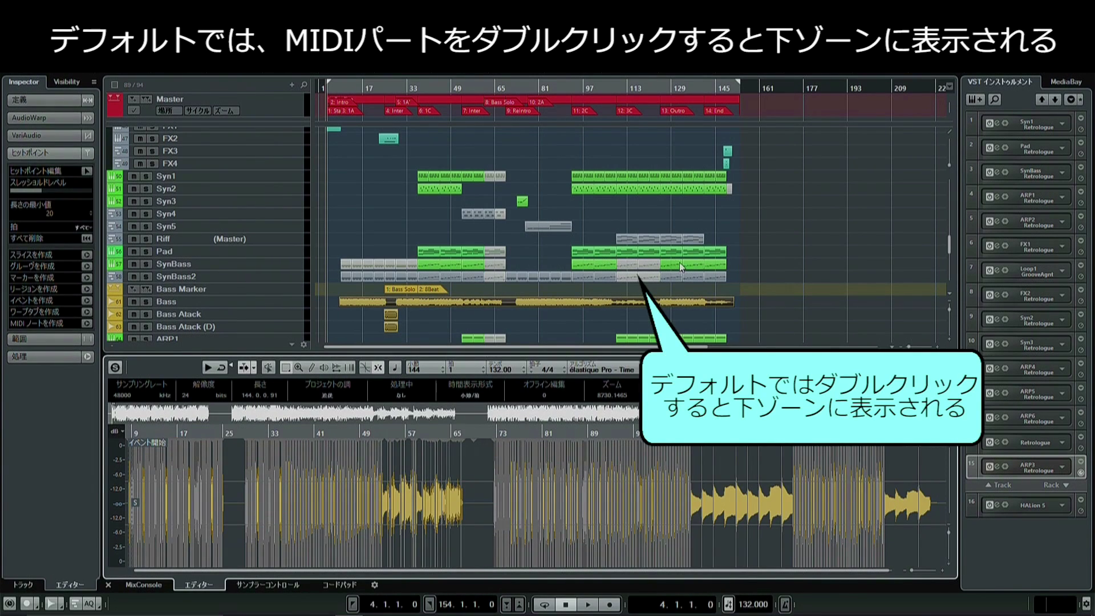
{"action": "double_click", "coordinate": [679, 264]}
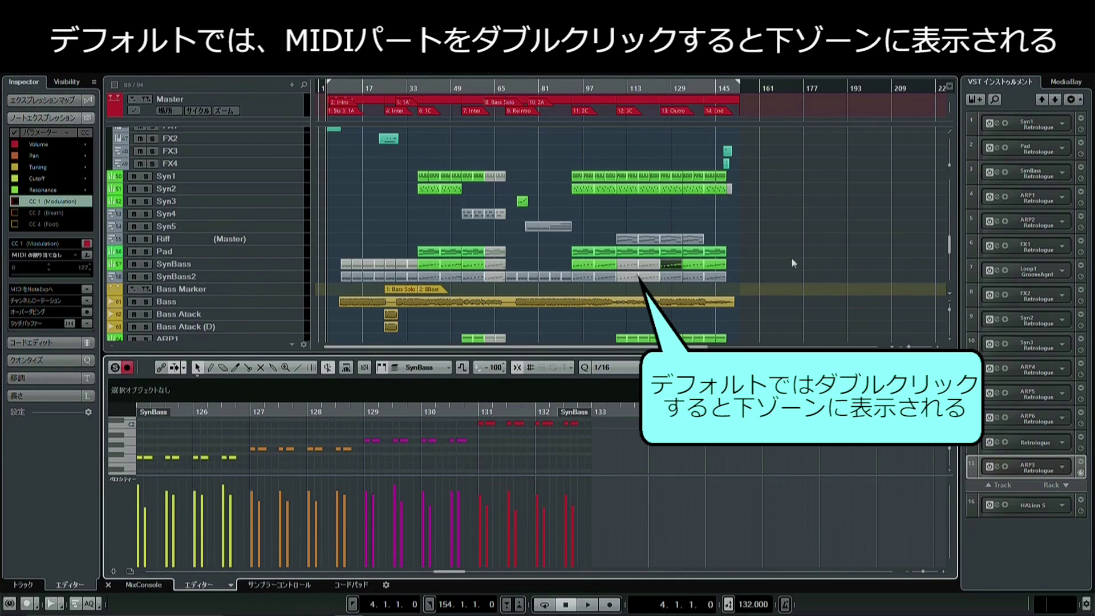
{"action": "double_click", "coordinate": [713, 264]}
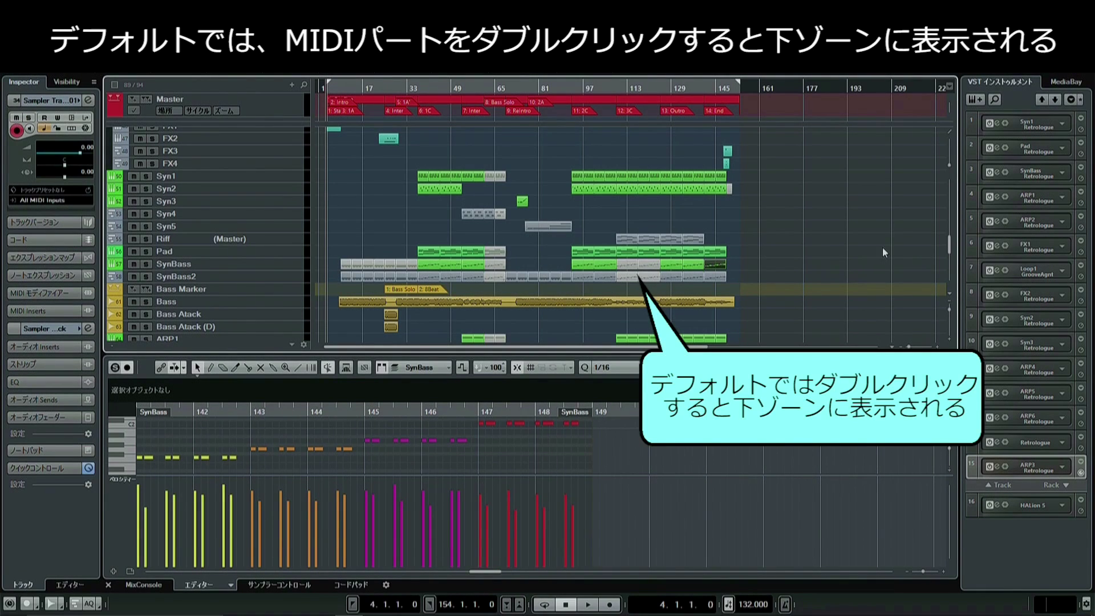
{"action": "double_click", "coordinate": [716, 277]}
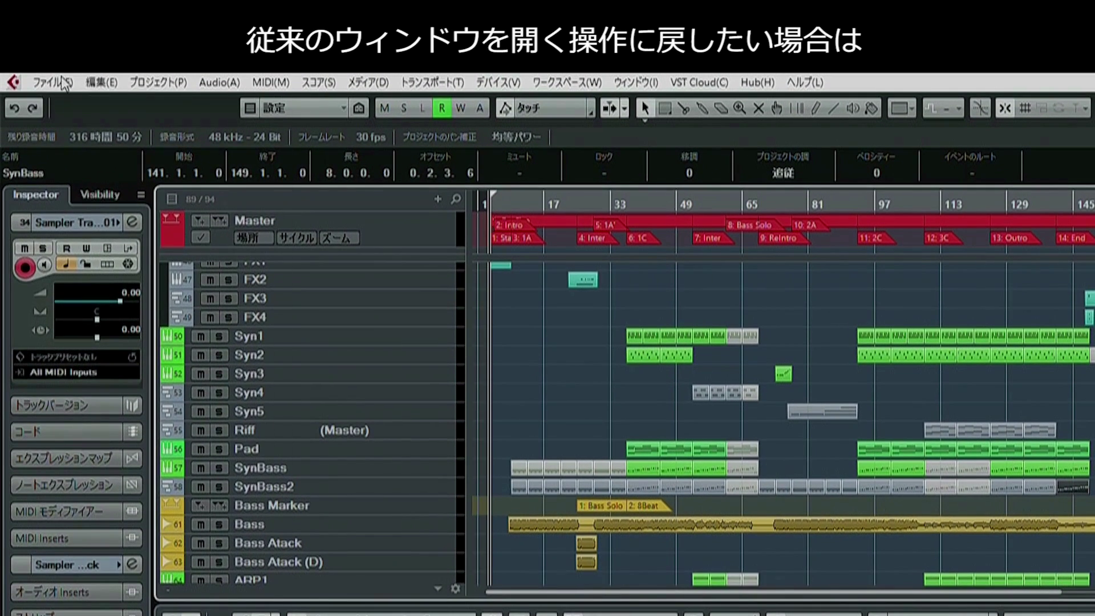
In the Editors preferences, set double-clicking to open the editor in a window, and apply the change.
{"action": "left_click", "coordinate": [64, 83]}
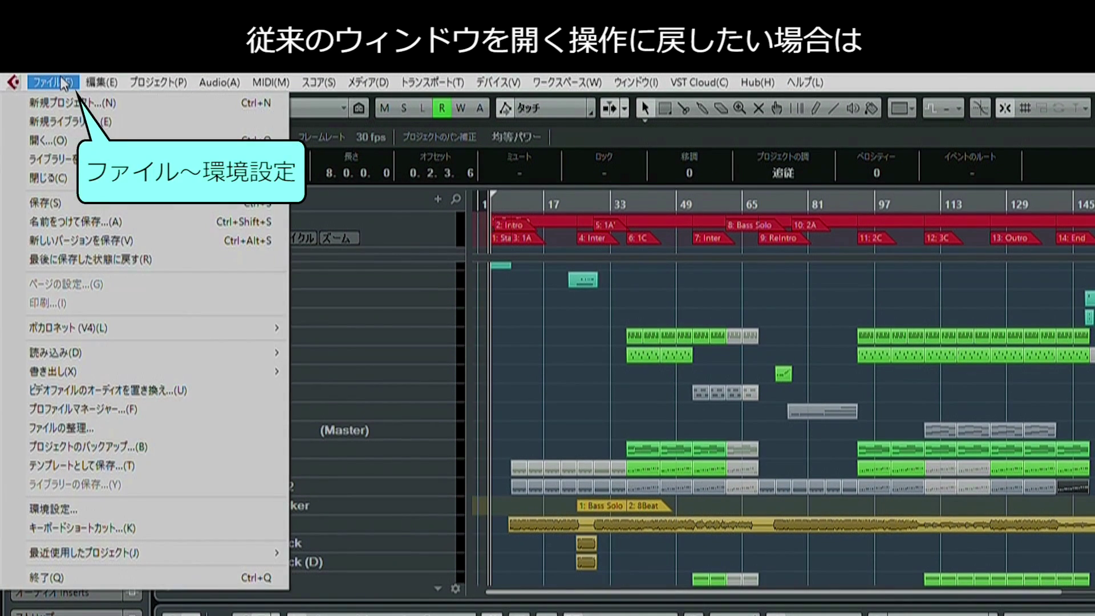
{"action": "left_click", "coordinate": [138, 515]}
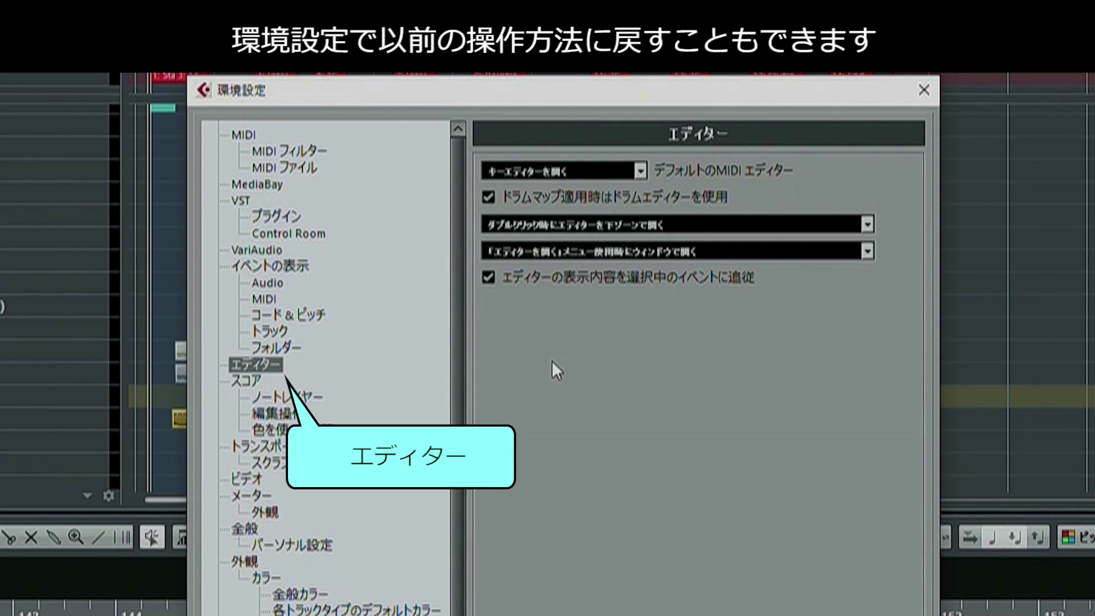
{"action": "left_click", "coordinate": [698, 224]}
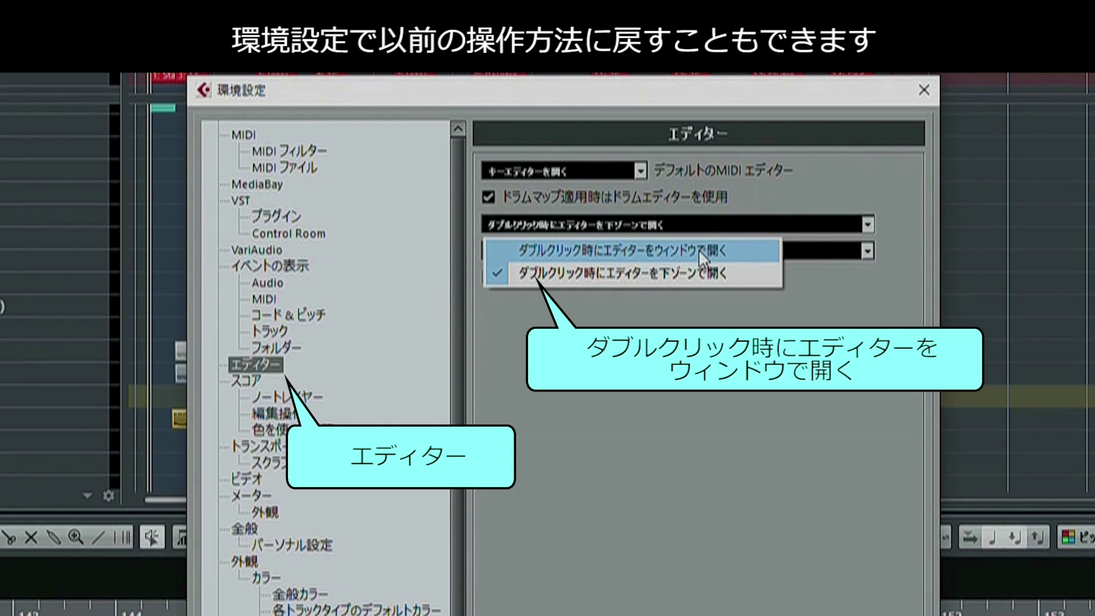
{"action": "left_click", "coordinate": [746, 254]}
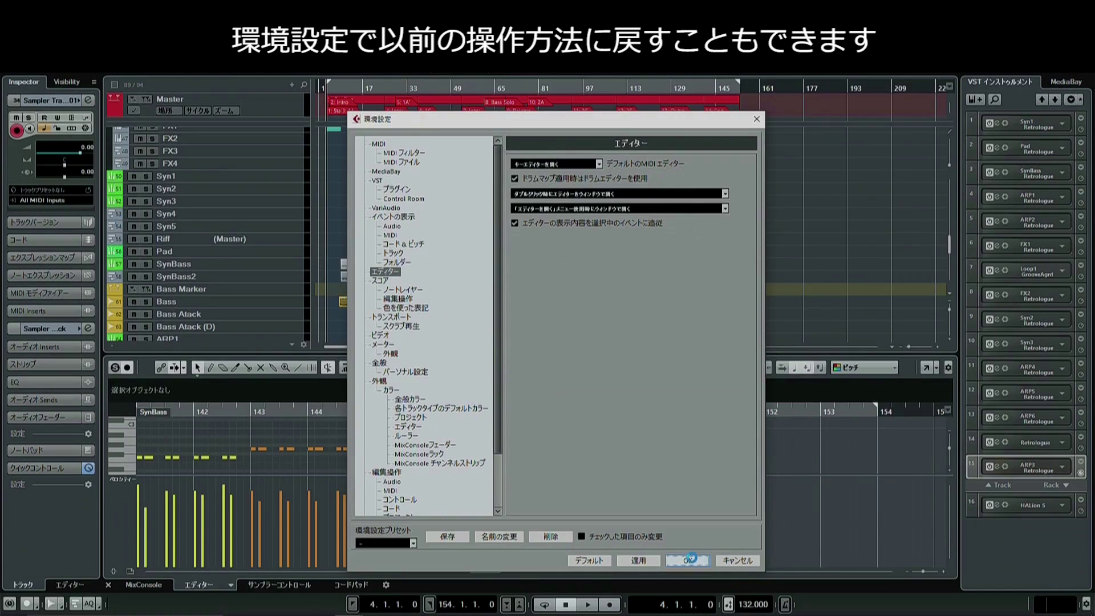
{"action": "left_click", "coordinate": [692, 560]}
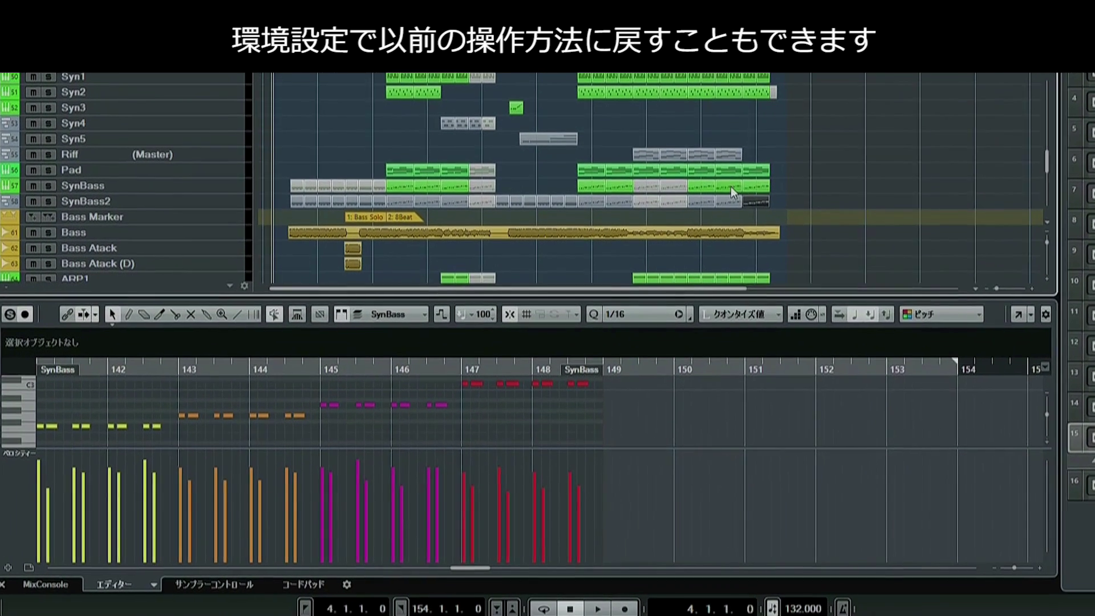
View a SynBass event and the Bass audio event in the lower-zone editor, and open a SynBass event in a separate editor window.
{"action": "left_click", "coordinate": [731, 186]}
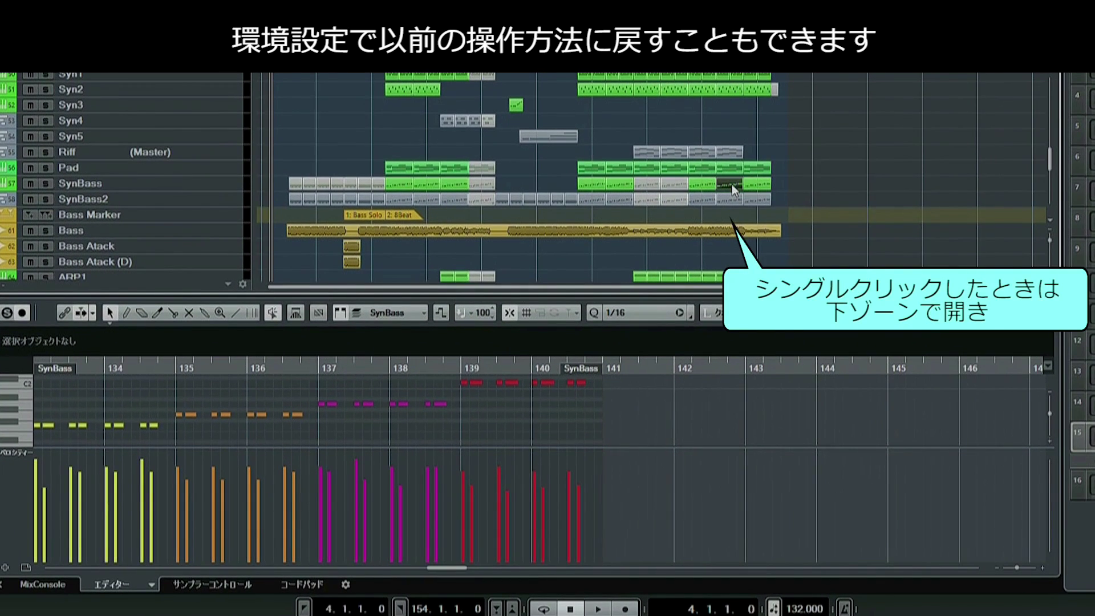
{"action": "left_click", "coordinate": [696, 231]}
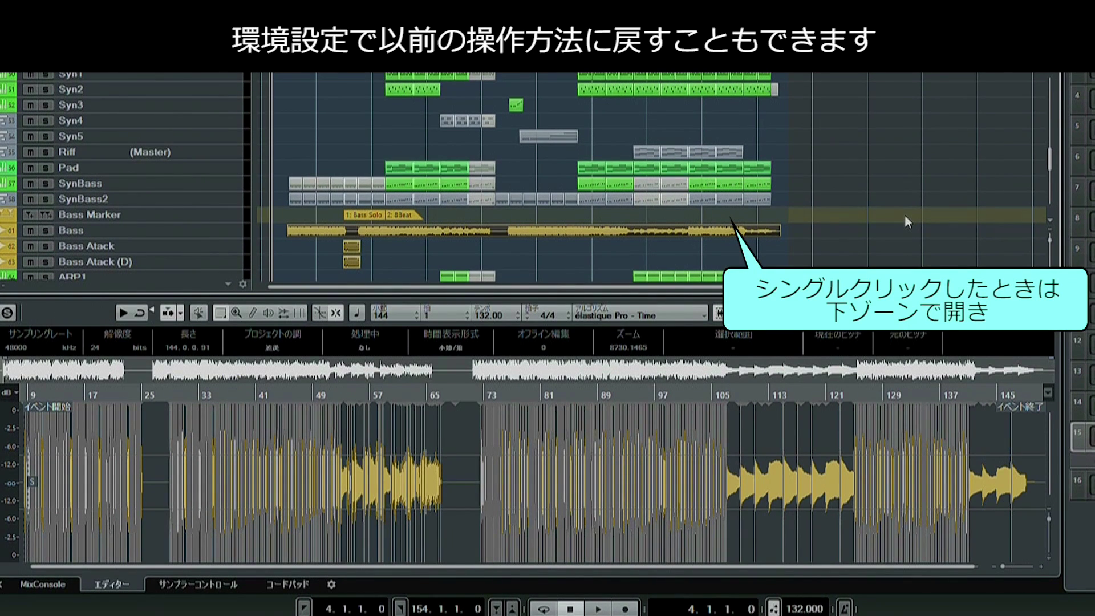
{"action": "double_click", "coordinate": [707, 186]}
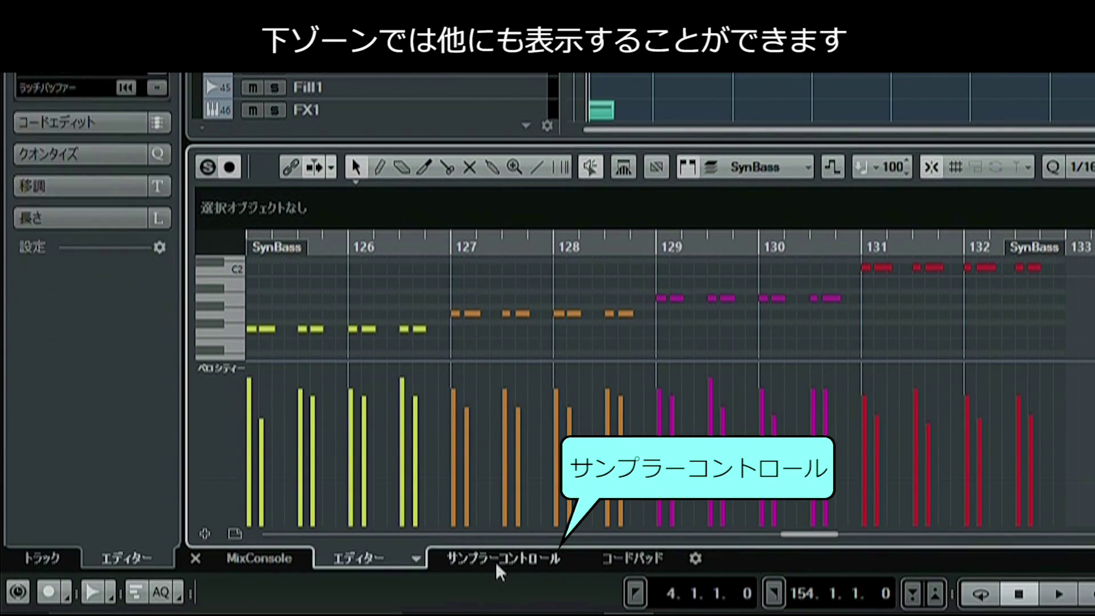
Show the Sampler Control and the Chord Pads one after the other in the lower zone.
{"action": "left_click", "coordinate": [497, 562]}
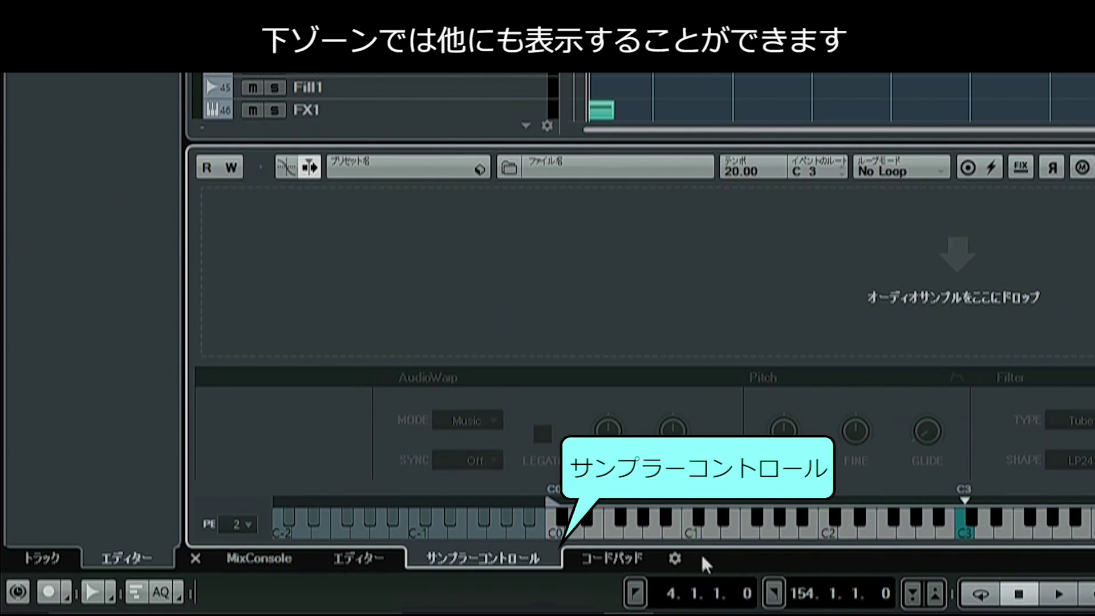
{"action": "left_click", "coordinate": [624, 560]}
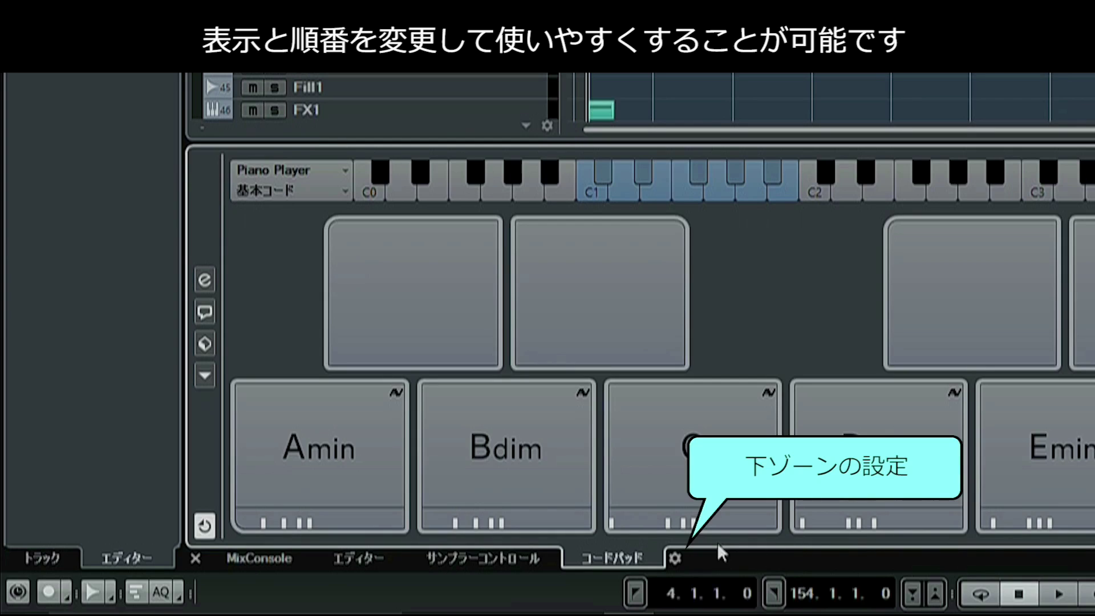
Open the lower zone's settings dialog to examine its lists of hidden and visible items.
{"action": "left_click", "coordinate": [676, 559]}
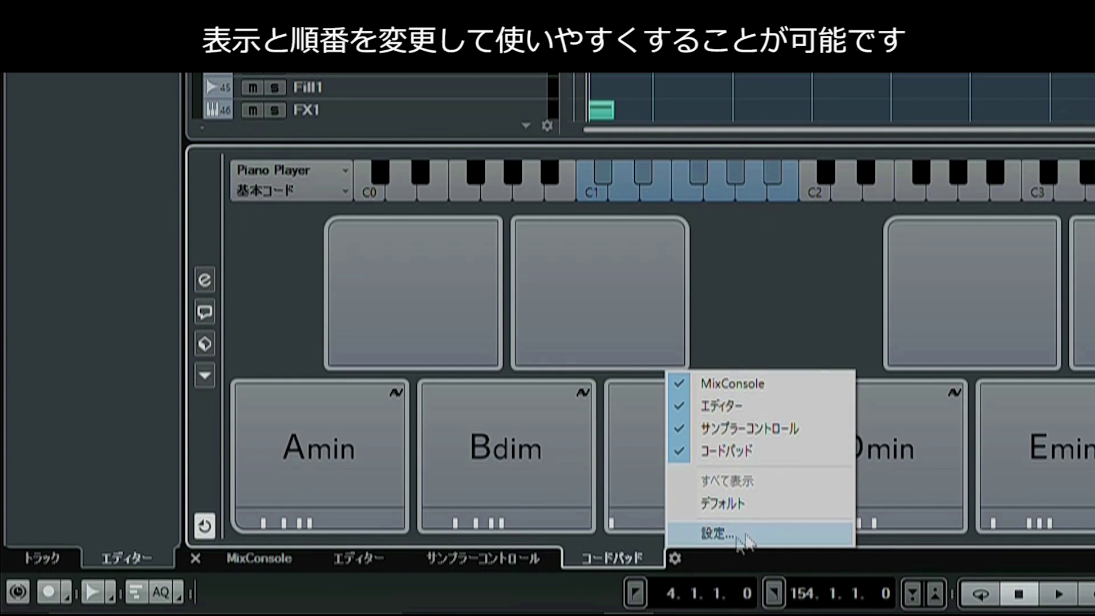
{"action": "left_click", "coordinate": [719, 534]}
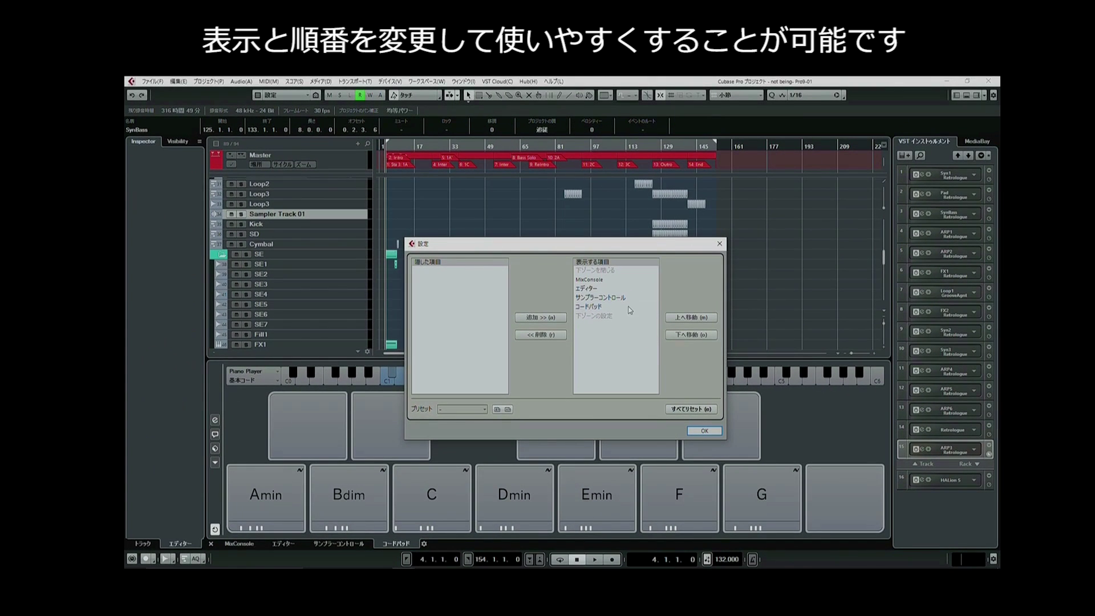
{"action": "left_click", "coordinate": [620, 233]}
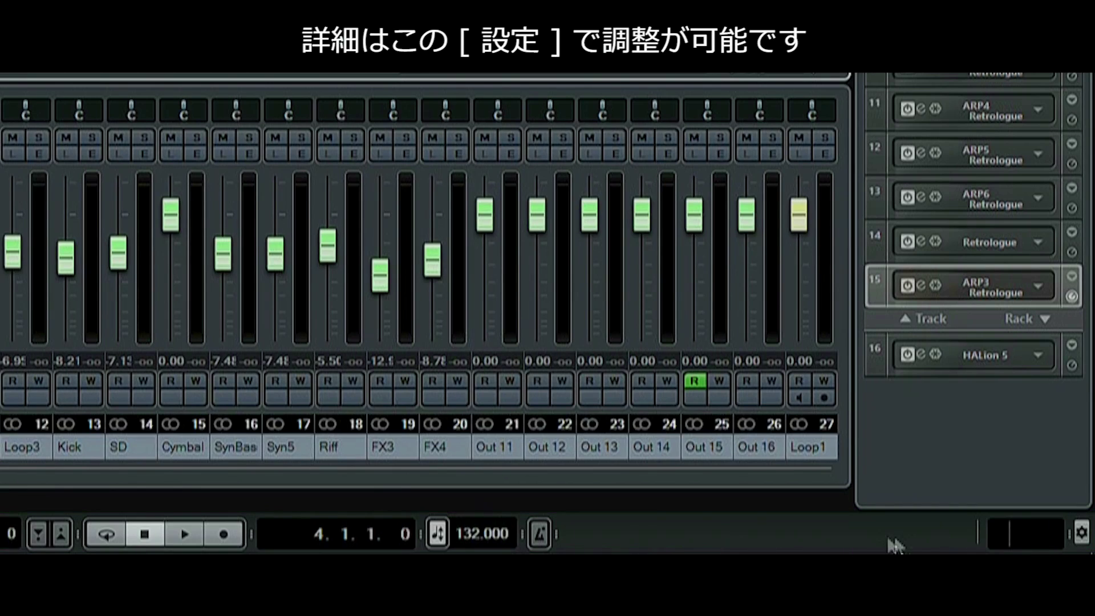
In the transport bar's settings dialog, move the Left Divider down to just below クリック & プリカウント & 外部同期.
{"action": "left_click", "coordinate": [1081, 532]}
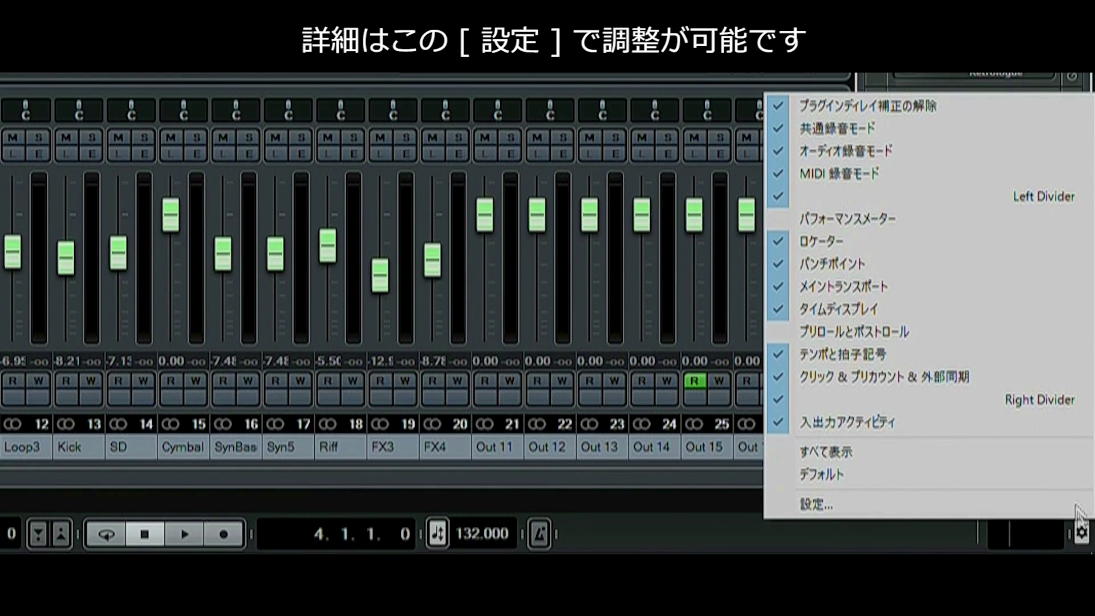
{"action": "left_click", "coordinate": [1076, 504]}
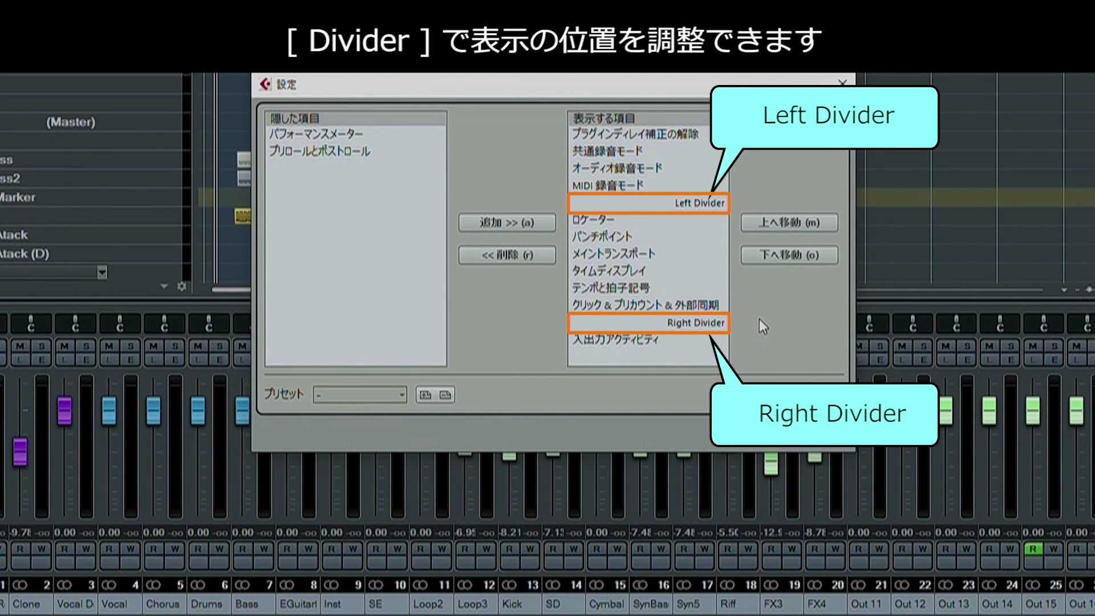
{"action": "left_click", "coordinate": [698, 206]}
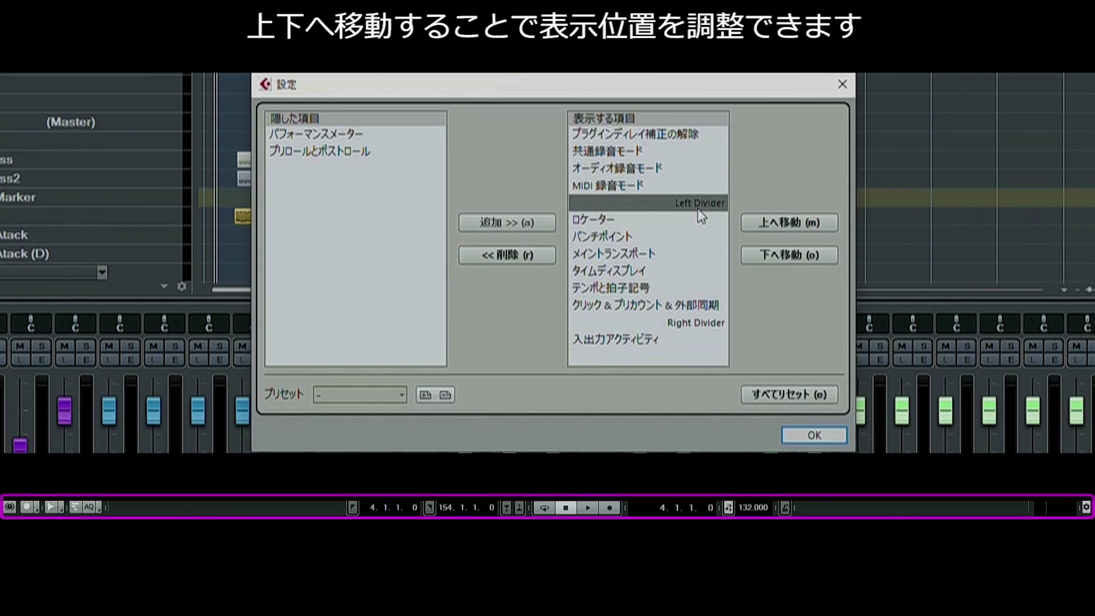
{"action": "left_click", "coordinate": [816, 254]}
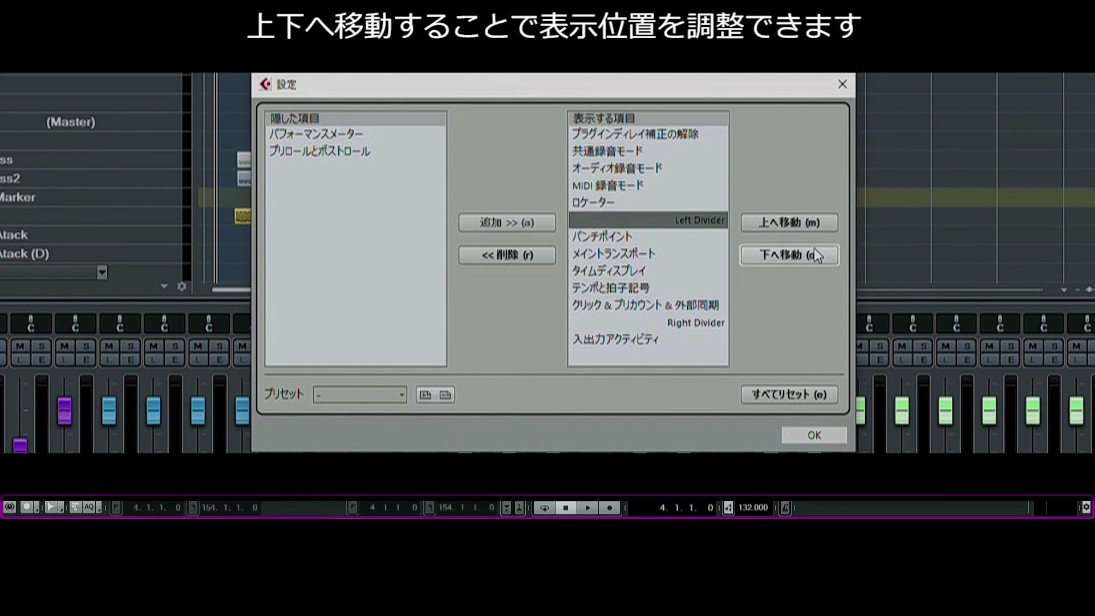
{"action": "left_click", "coordinate": [815, 253]}
{"action": "left_click", "coordinate": [815, 253]}
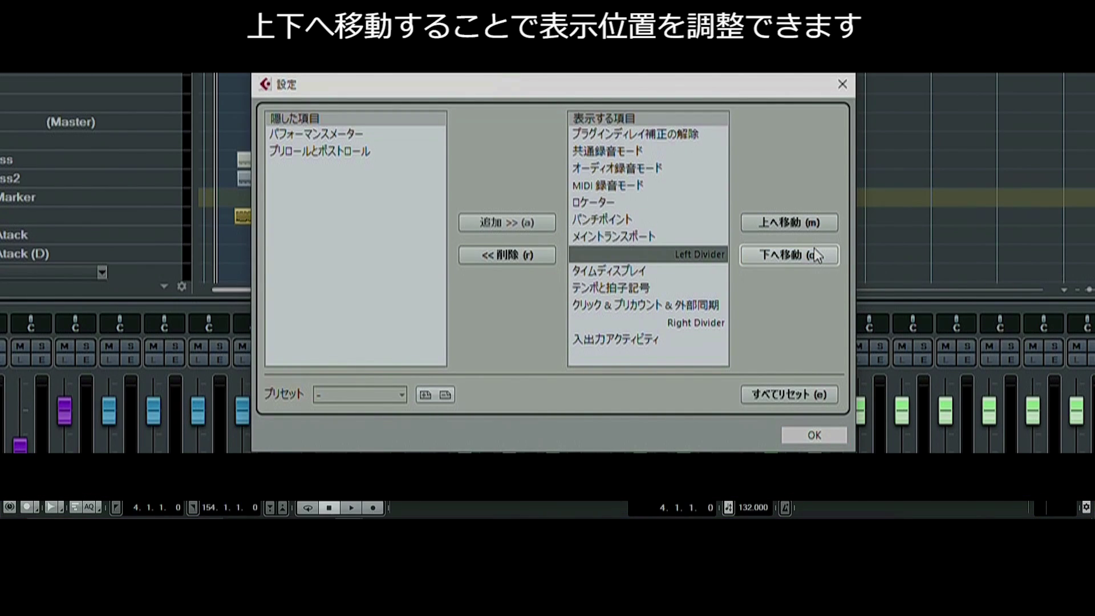
{"action": "left_click", "coordinate": [814, 249]}
{"action": "left_click", "coordinate": [815, 249]}
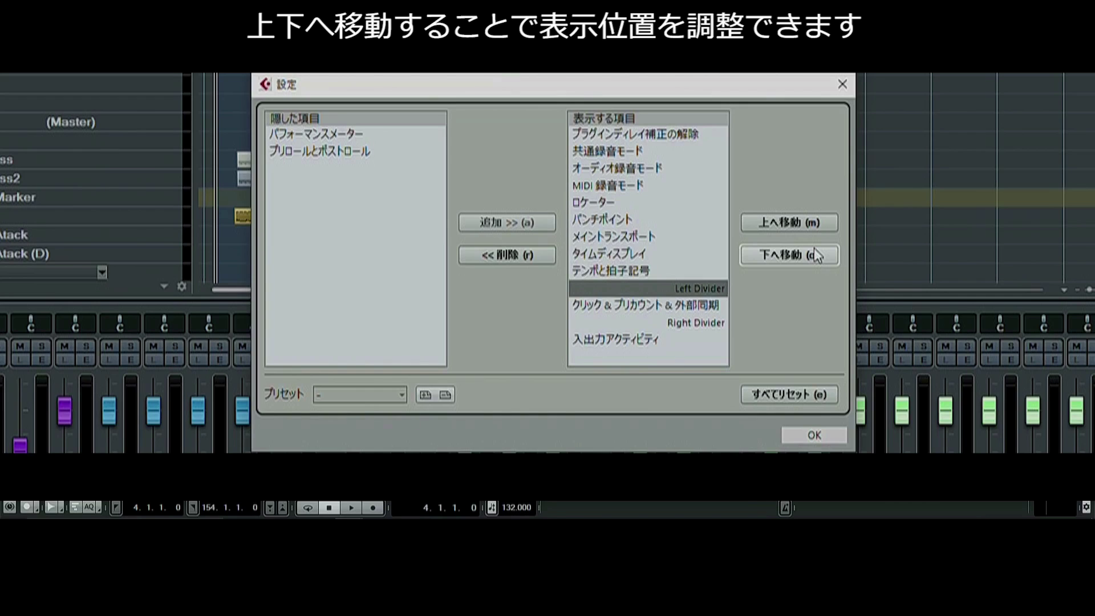
{"action": "left_click", "coordinate": [814, 255]}
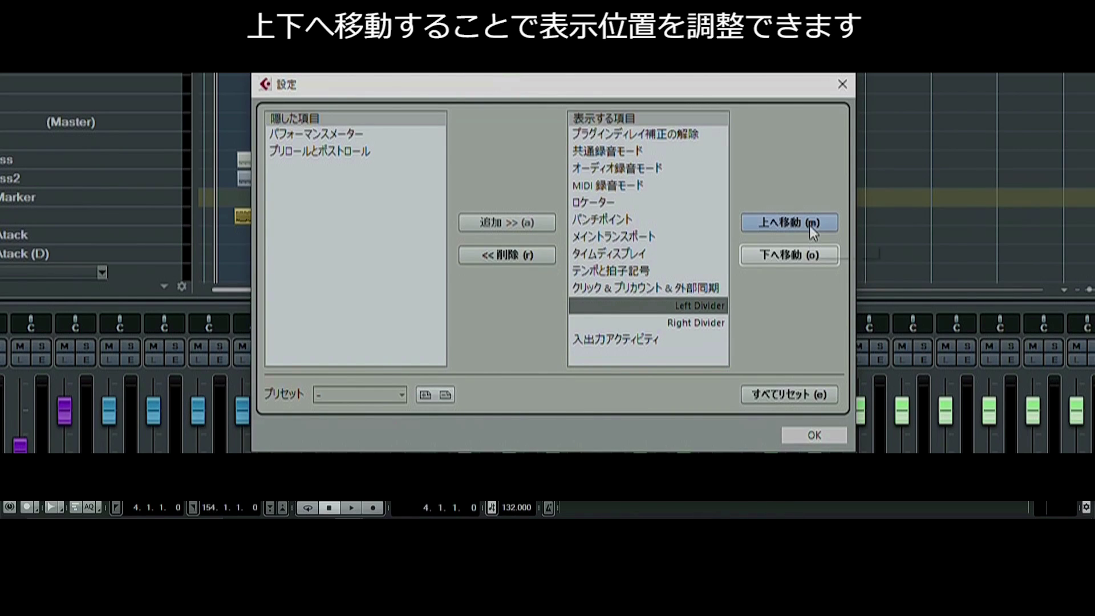
Move the transport bar's Left Divider up above MIDI 録音モード, return it to just below that item, and confirm the settings.
{"action": "left_click", "coordinate": [810, 224]}
{"action": "left_click", "coordinate": [809, 224]}
{"action": "left_click", "coordinate": [809, 223]}
{"action": "left_click", "coordinate": [809, 224]}
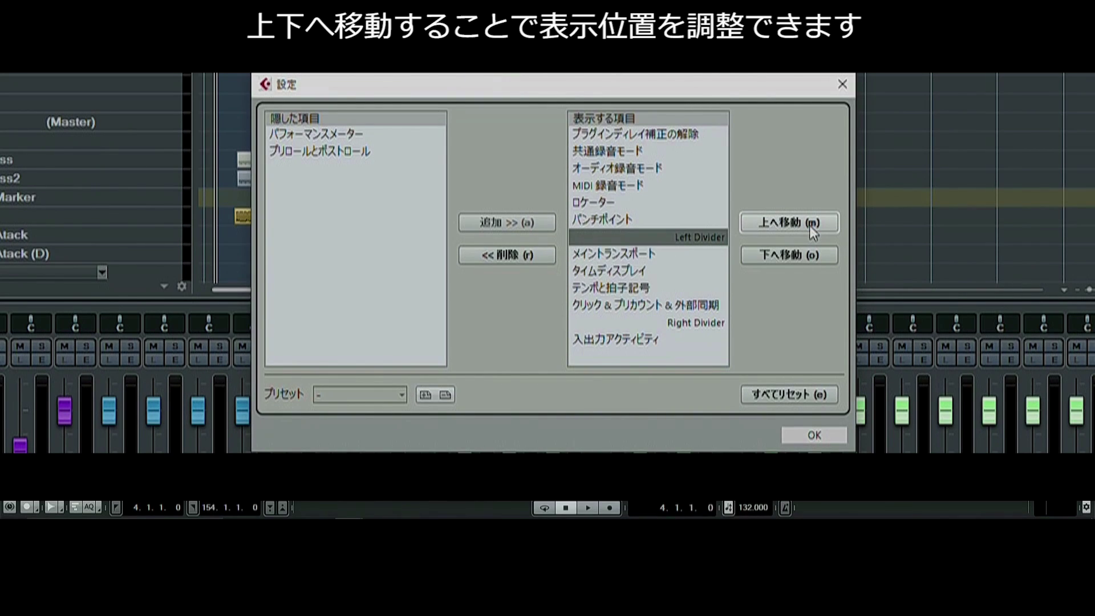
{"action": "left_click", "coordinate": [809, 224]}
{"action": "left_click", "coordinate": [809, 224]}
{"action": "left_click", "coordinate": [809, 223]}
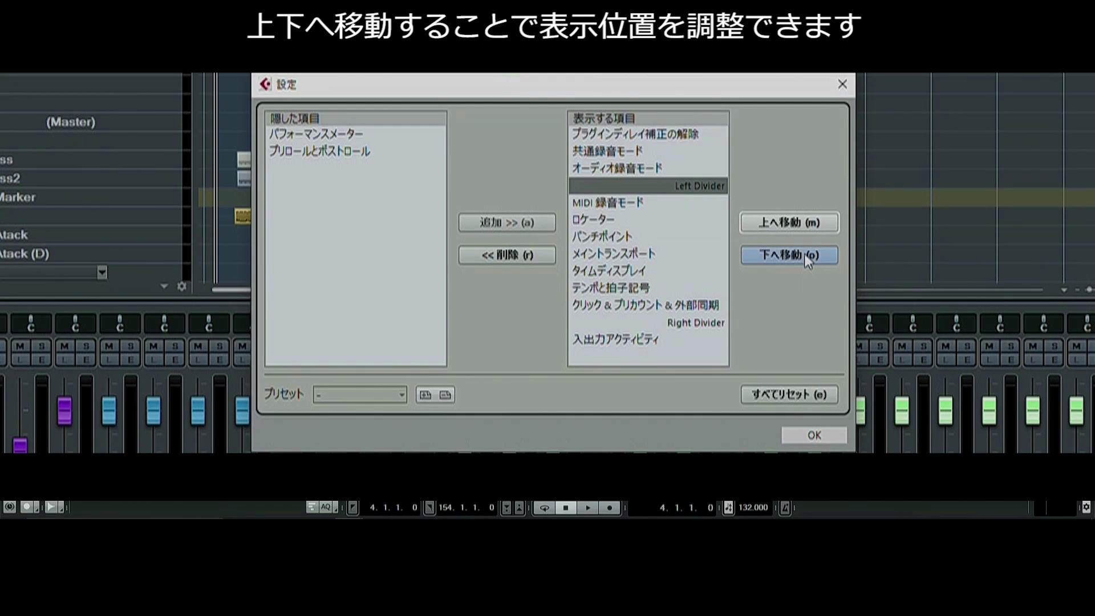
{"action": "left_click", "coordinate": [804, 253]}
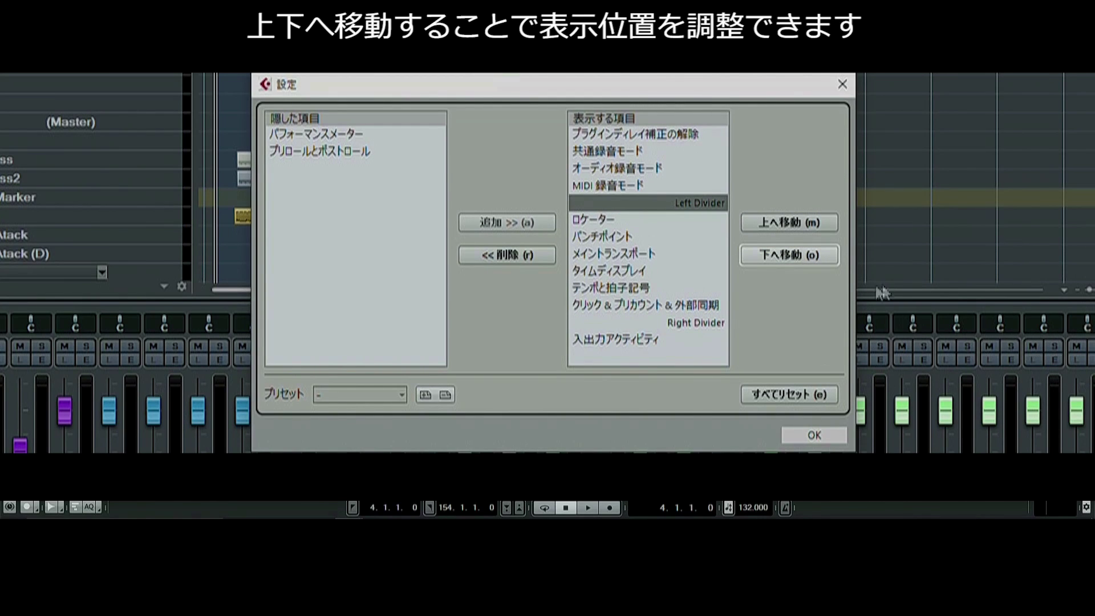
{"action": "left_click", "coordinate": [831, 443]}
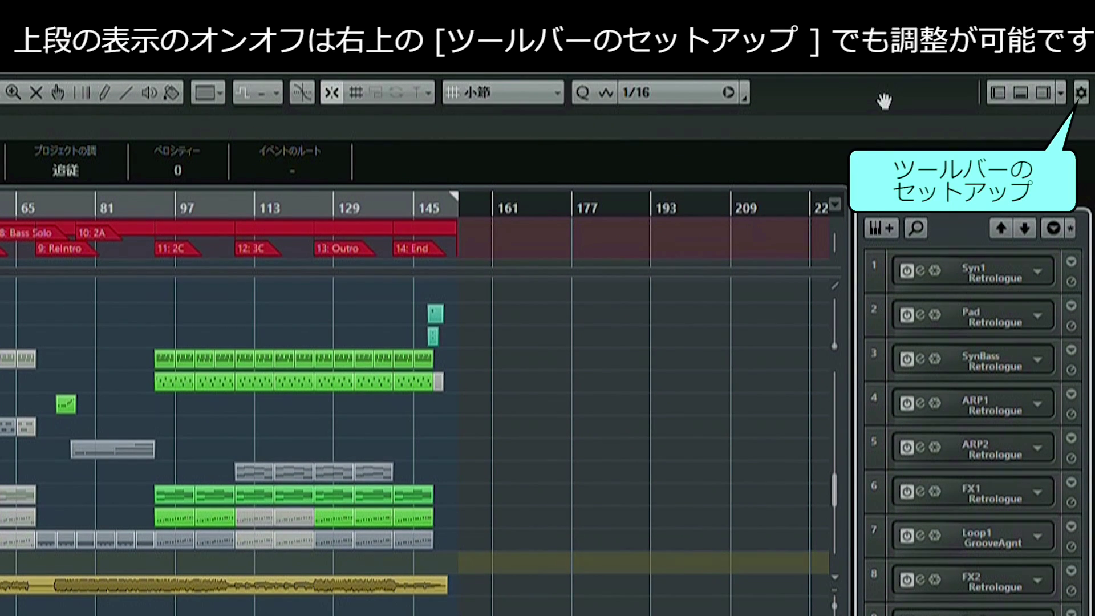
In the project window toolbar's settings dialog, move the Left Divider down to just below カラーメニュー.
{"action": "left_click", "coordinate": [1081, 97]}
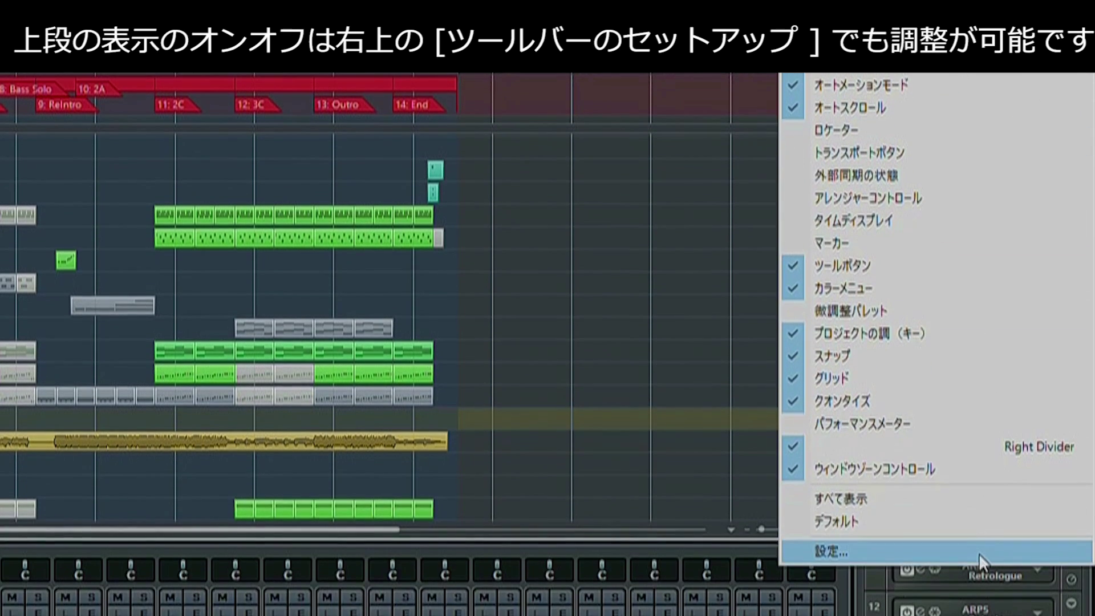
{"action": "left_click", "coordinate": [979, 553]}
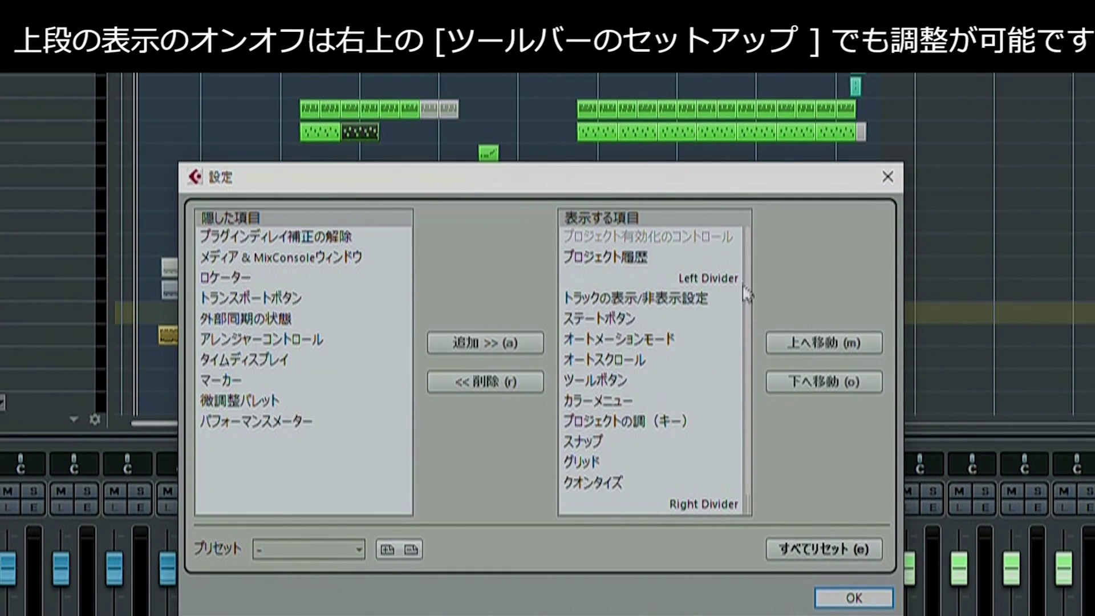
{"action": "left_click", "coordinate": [304, 381]}
{"action": "left_click", "coordinate": [829, 381]}
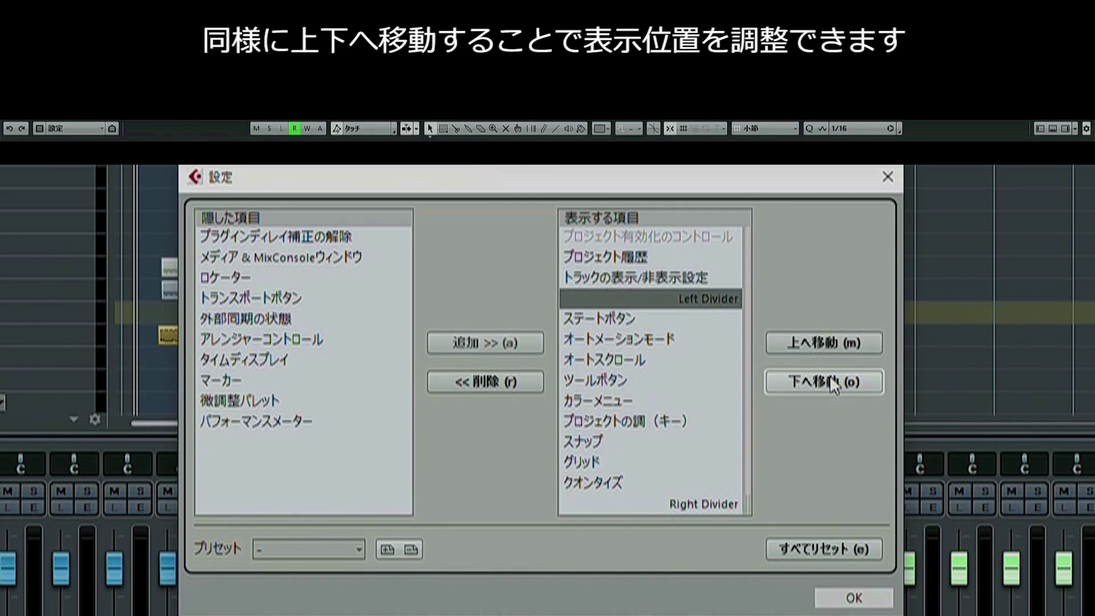
{"action": "left_click", "coordinate": [830, 381]}
{"action": "left_click", "coordinate": [830, 381]}
{"action": "left_click", "coordinate": [831, 381]}
{"action": "left_click", "coordinate": [830, 380]}
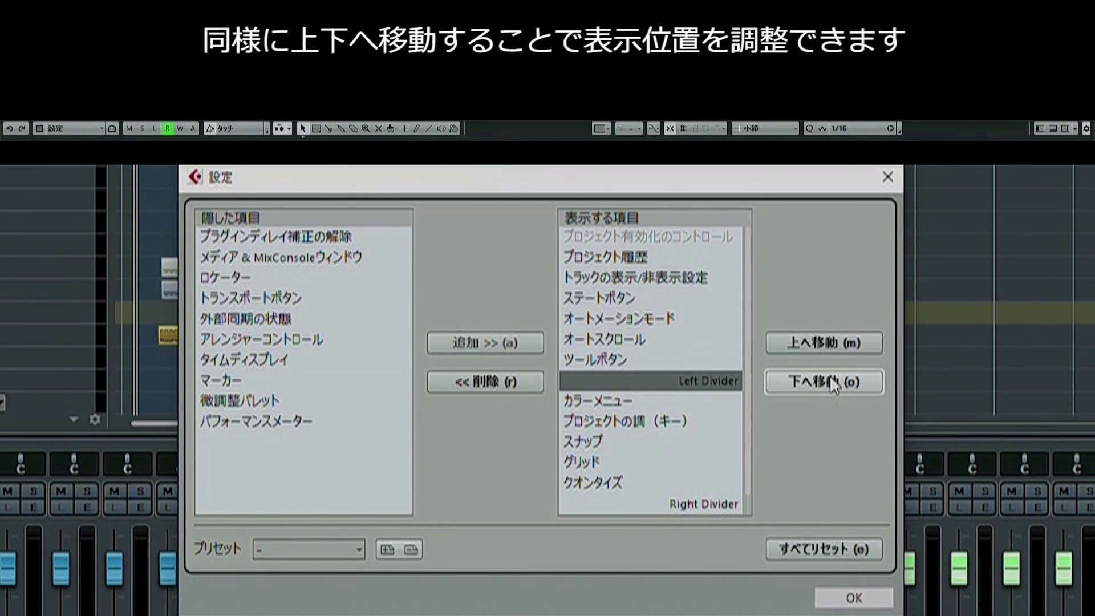
{"action": "left_click", "coordinate": [830, 380]}
Move the toolbar's Left Divider back up to just below トラックの表示/非表示設定, and reset all toolbar settings.
{"action": "left_click", "coordinate": [833, 342]}
{"action": "left_click", "coordinate": [833, 342]}
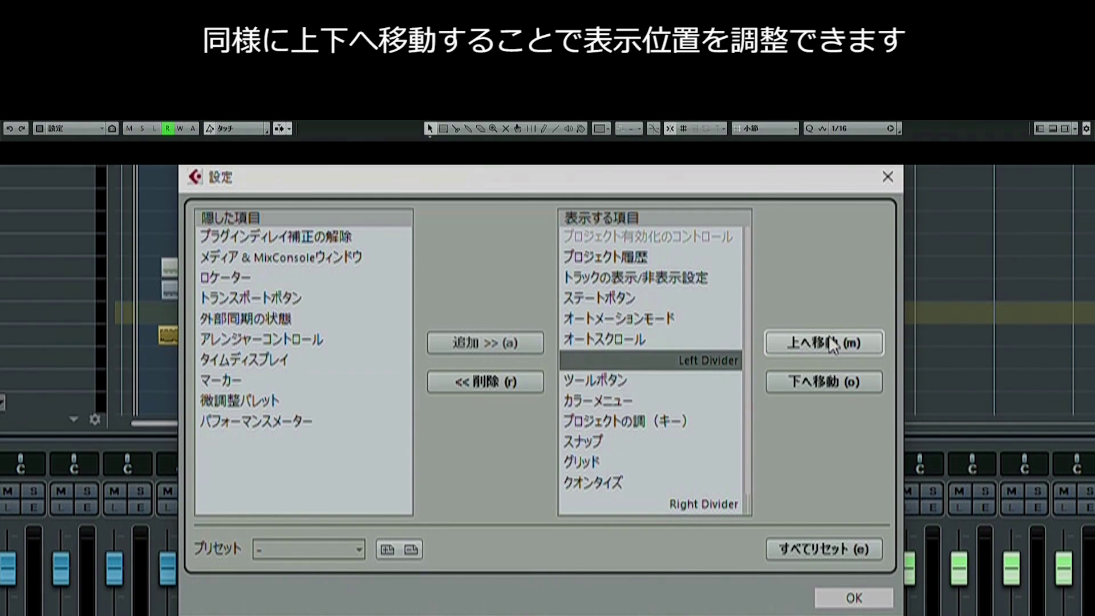
{"action": "left_click", "coordinate": [832, 342]}
{"action": "left_click", "coordinate": [832, 343]}
{"action": "left_click", "coordinate": [833, 343]}
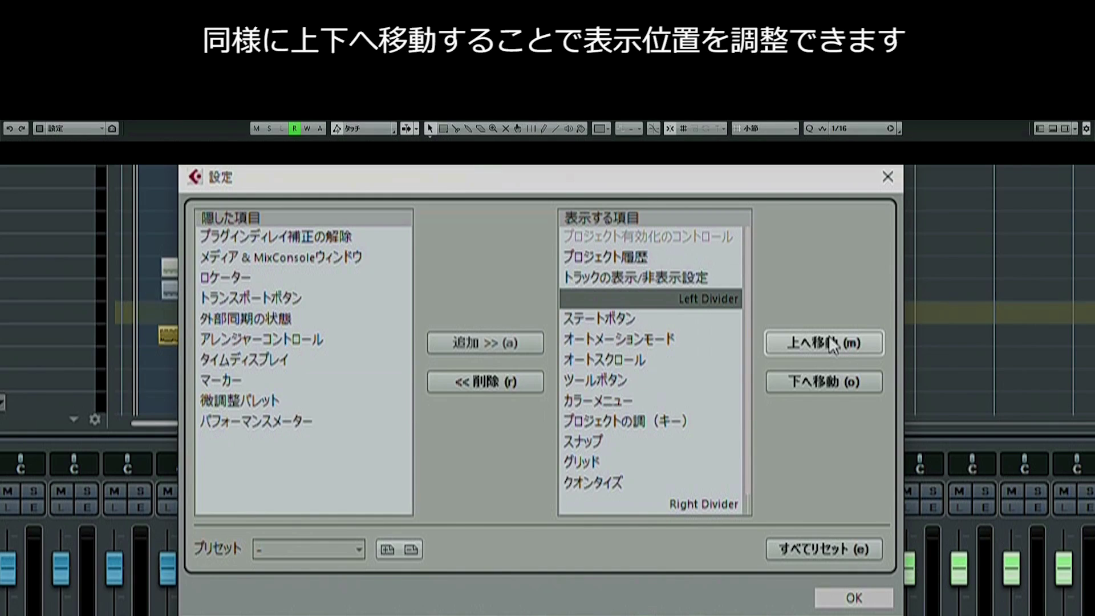
{"action": "left_click", "coordinate": [833, 343]}
{"action": "left_click", "coordinate": [811, 385]}
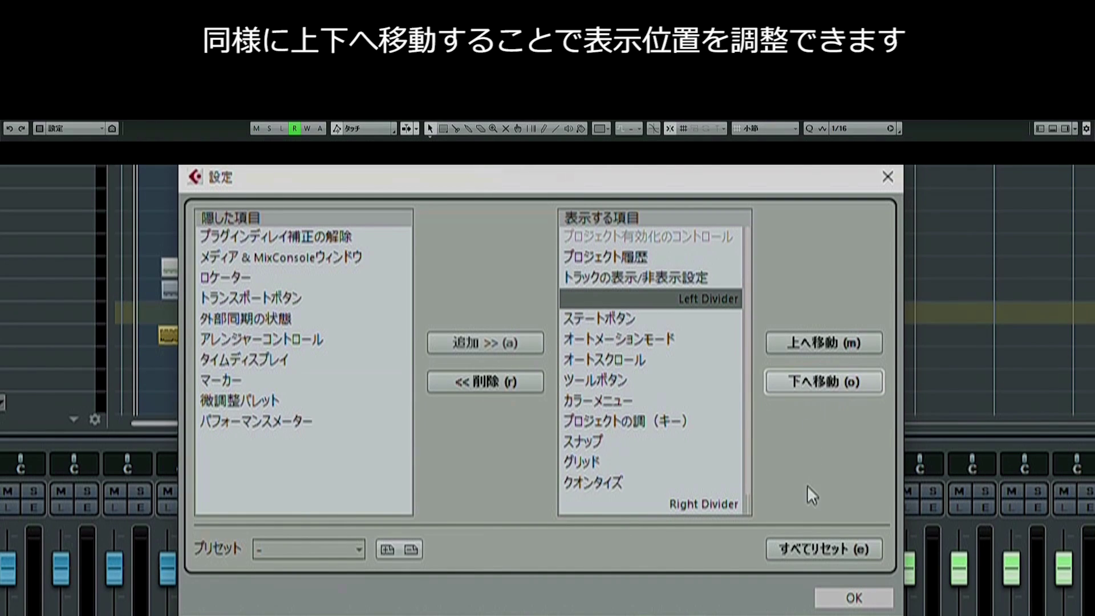
{"action": "left_click", "coordinate": [796, 549]}
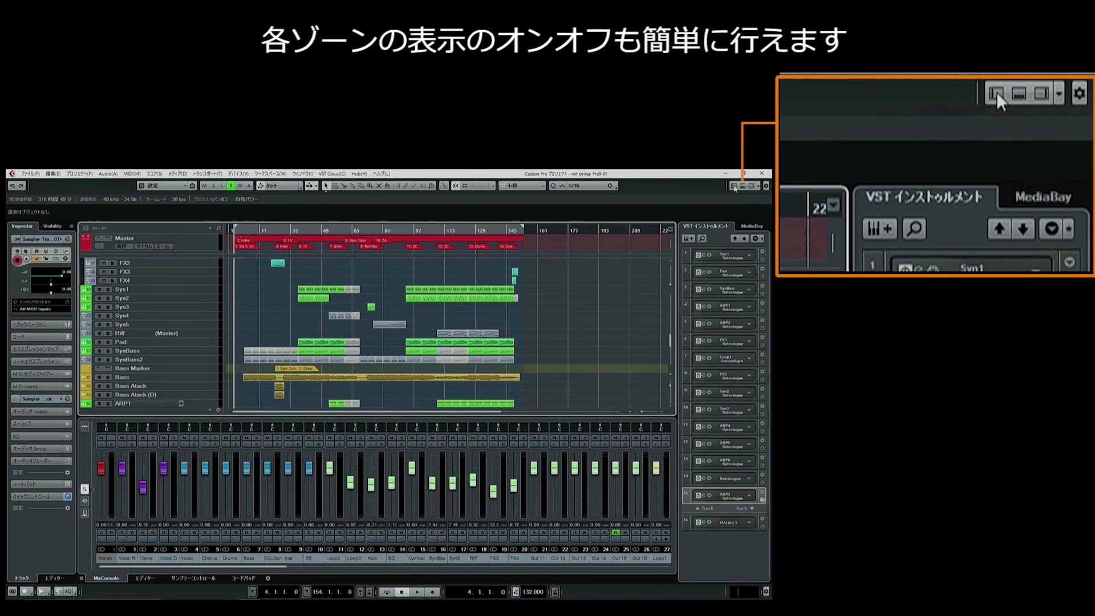
Hide and show the project window's left zone twice, leaving it shown.
{"action": "left_click", "coordinate": [734, 187]}
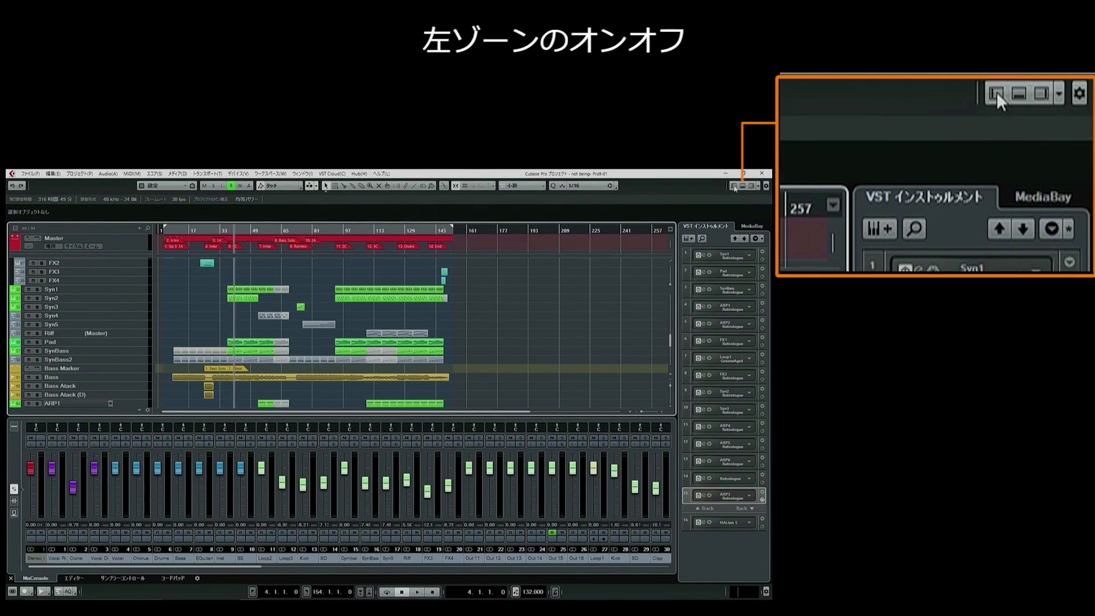
{"action": "left_click", "coordinate": [735, 187]}
{"action": "left_click", "coordinate": [735, 187]}
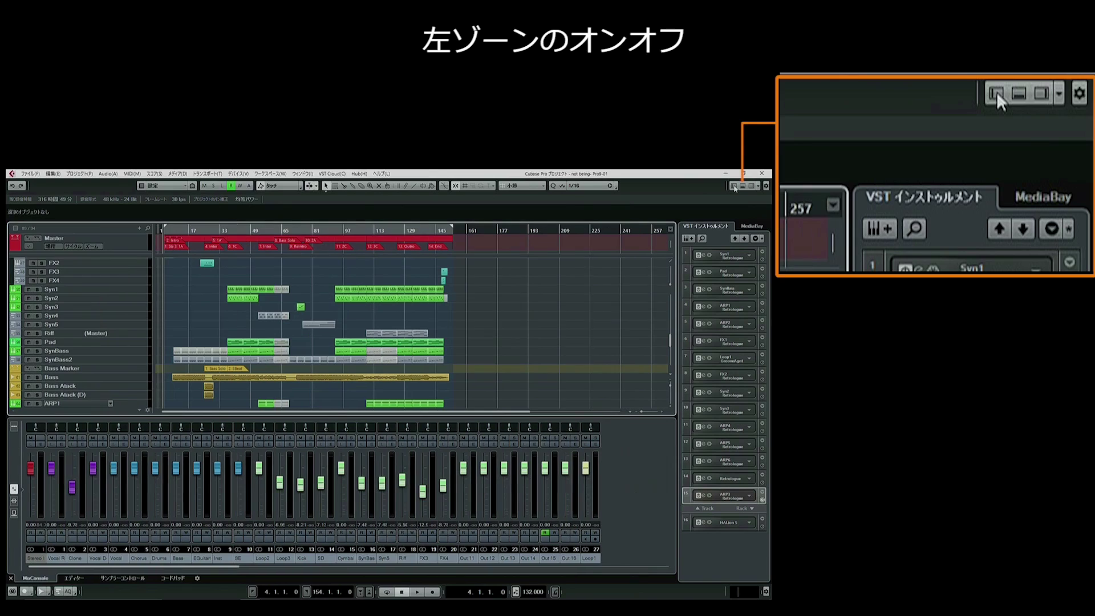
{"action": "left_click", "coordinate": [734, 187]}
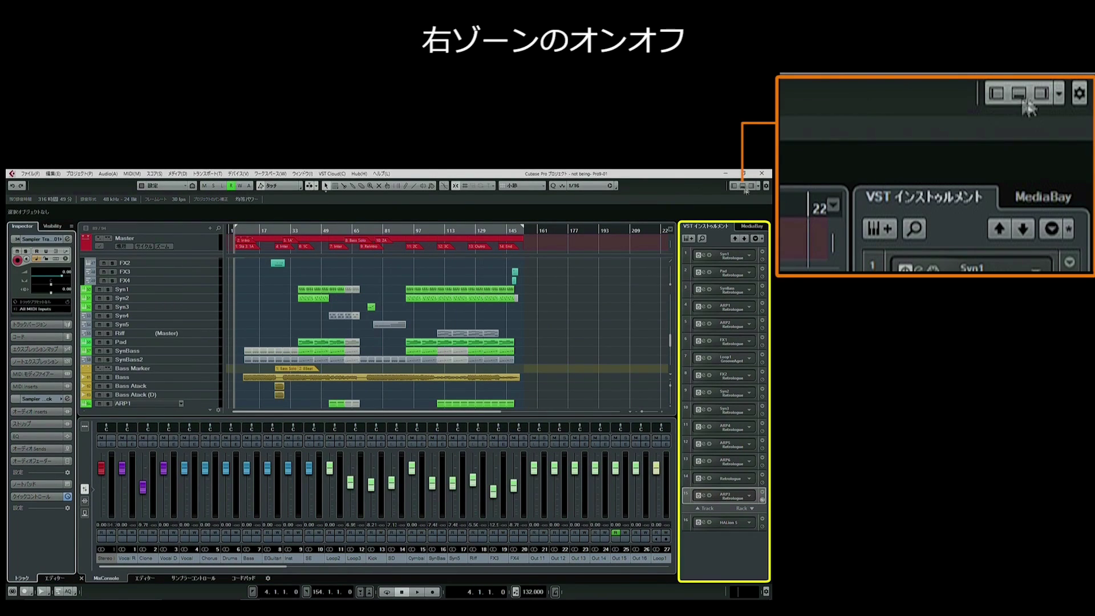
Hide and show the project window's right zone twice, leaving it shown.
{"action": "left_click", "coordinate": [753, 187]}
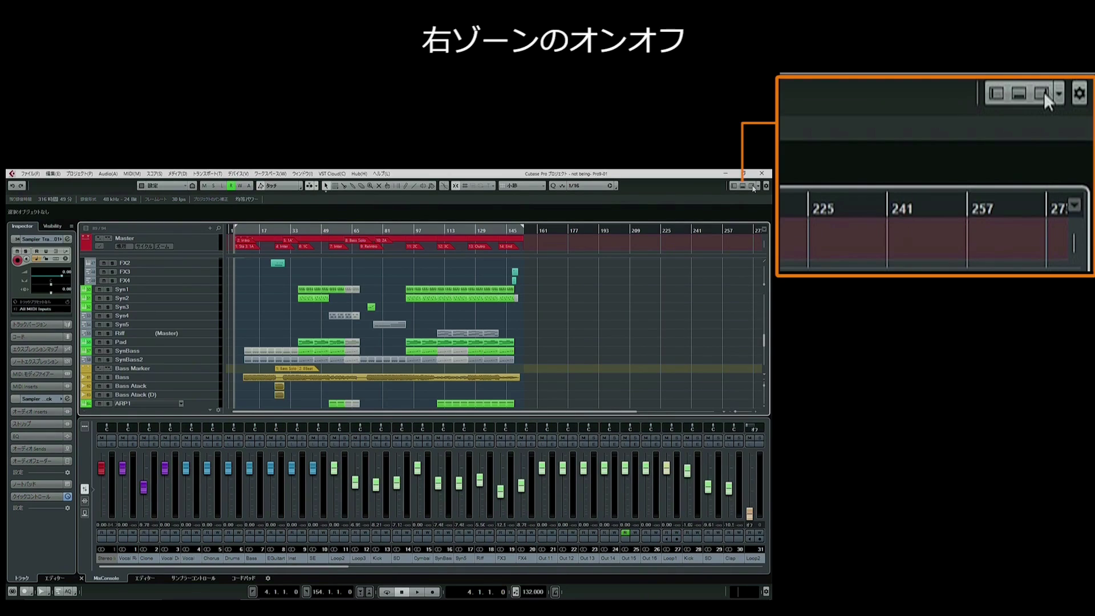
{"action": "left_click", "coordinate": [753, 187]}
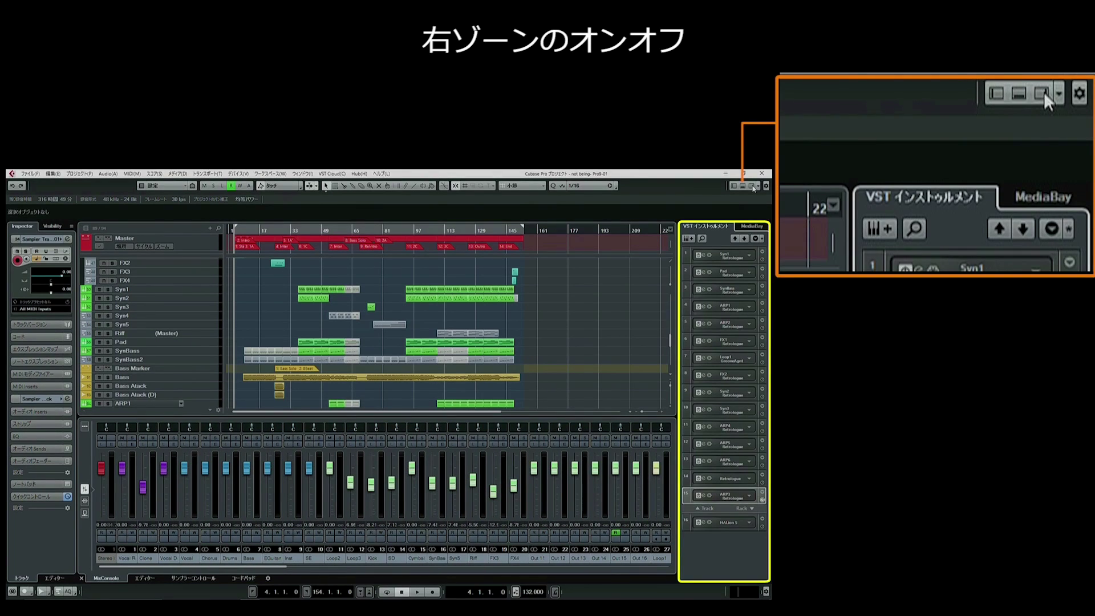
{"action": "left_click", "coordinate": [752, 186]}
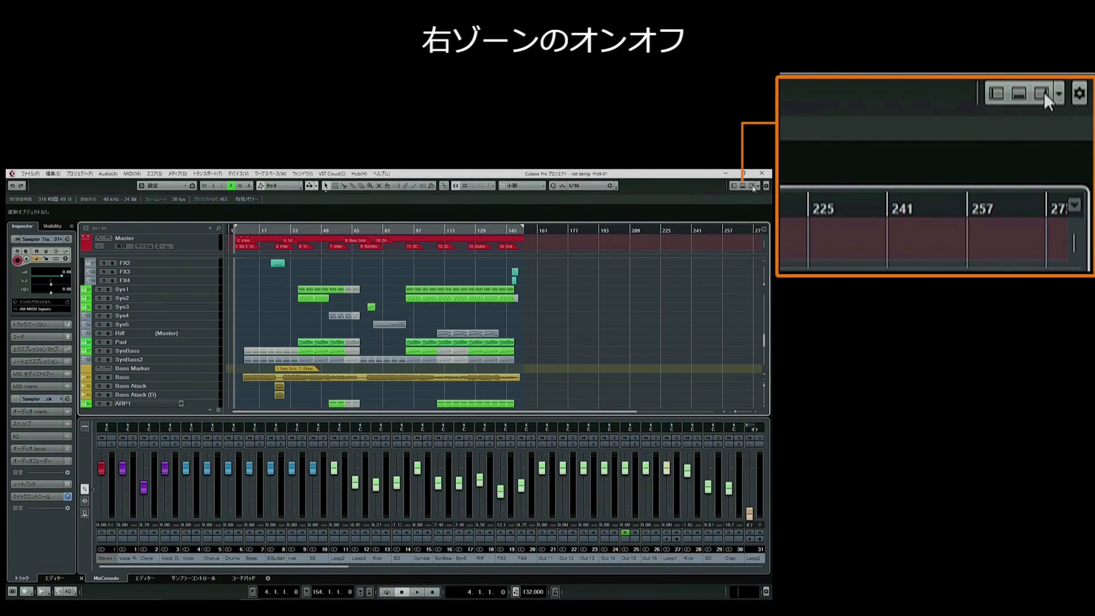
{"action": "left_click", "coordinate": [752, 186]}
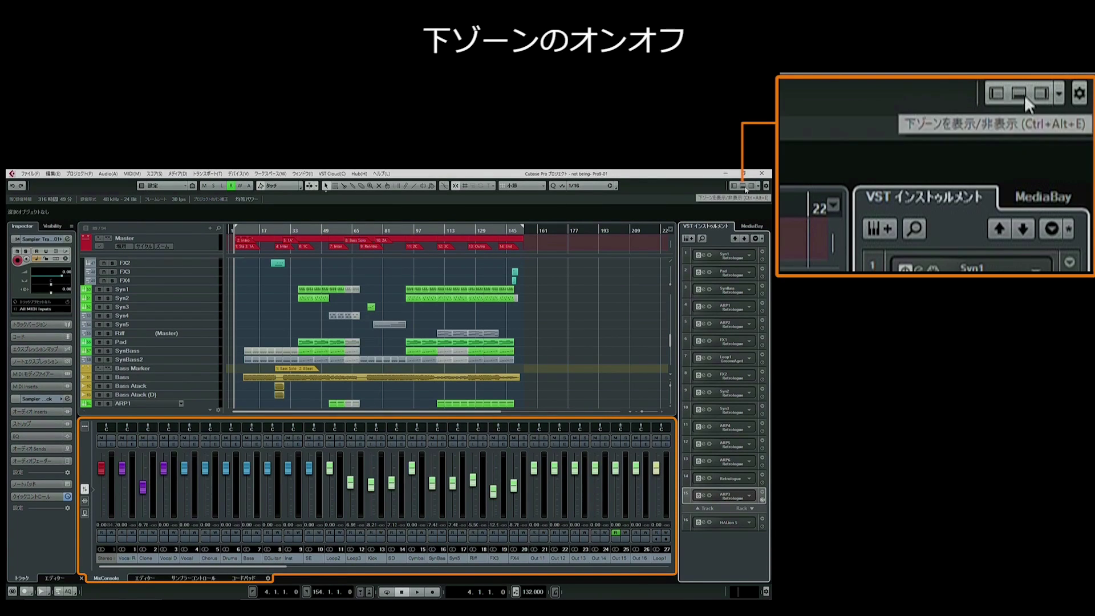
Hide the project window's lower zone.
{"action": "left_click", "coordinate": [744, 187]}
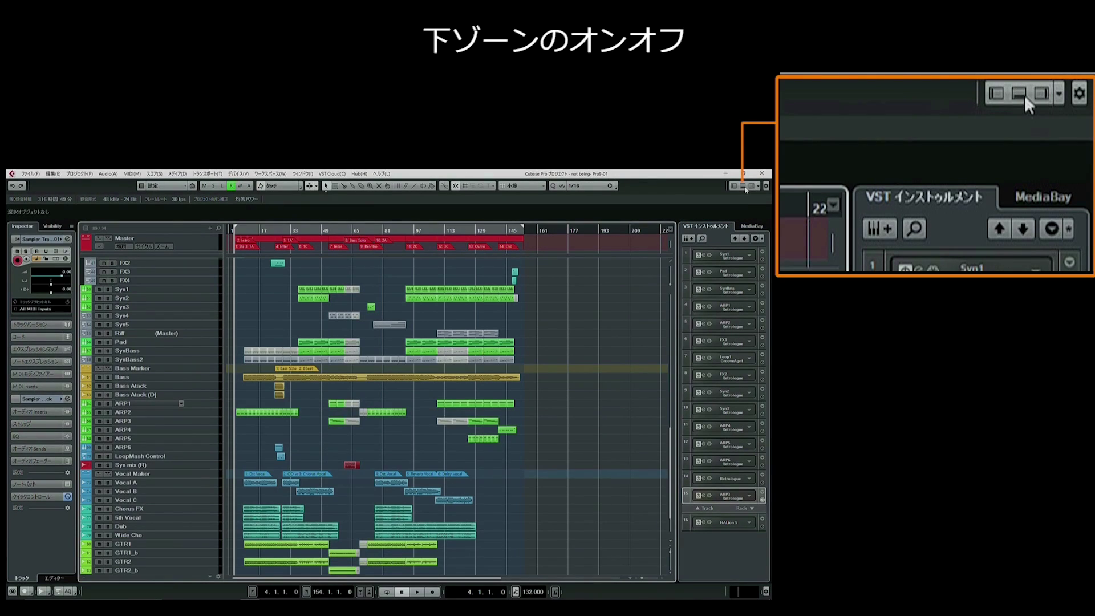
Show the project window's lower zone, hide it once more, and show it again with the MixConsole.
{"action": "left_click", "coordinate": [745, 187]}
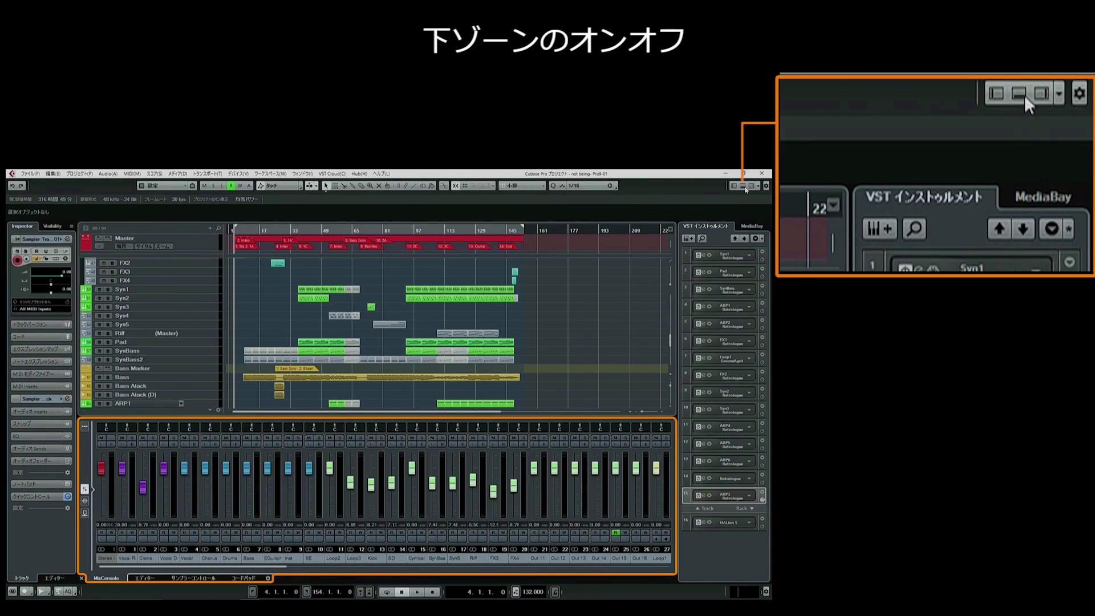
{"action": "left_click", "coordinate": [744, 187]}
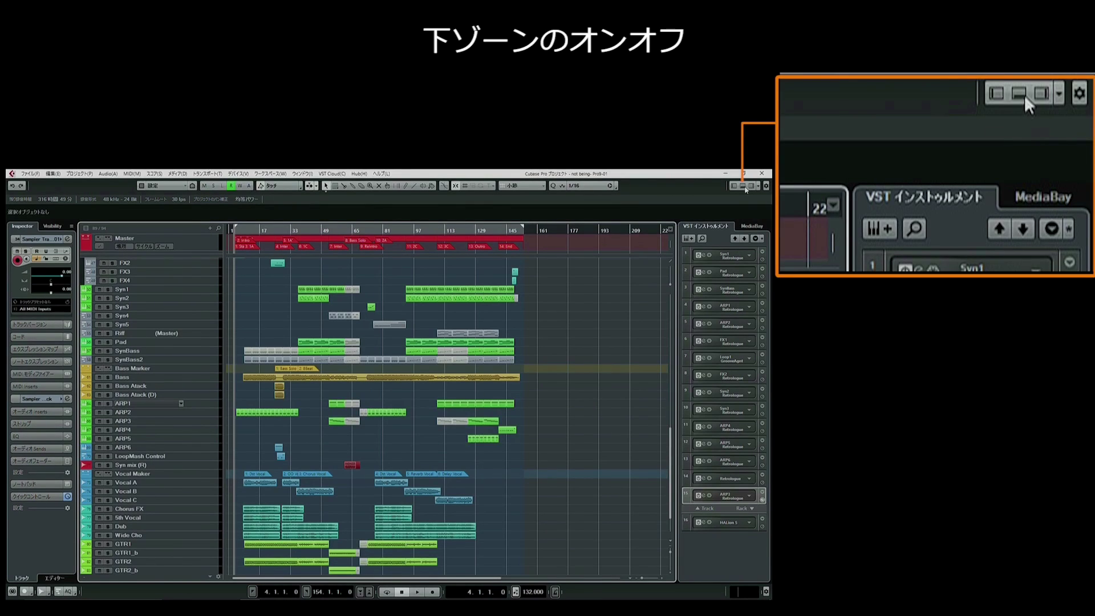
{"action": "left_click", "coordinate": [744, 187]}
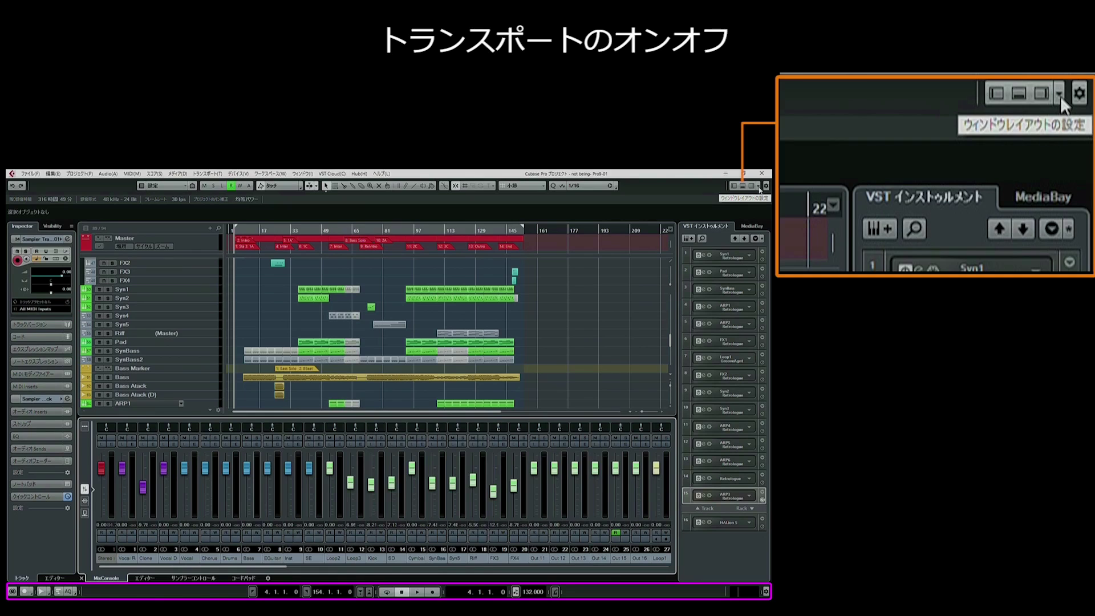
In the window layout settings, turn トランスポート off and on three times, leaving the transport bar shown.
{"action": "left_click", "coordinate": [758, 186]}
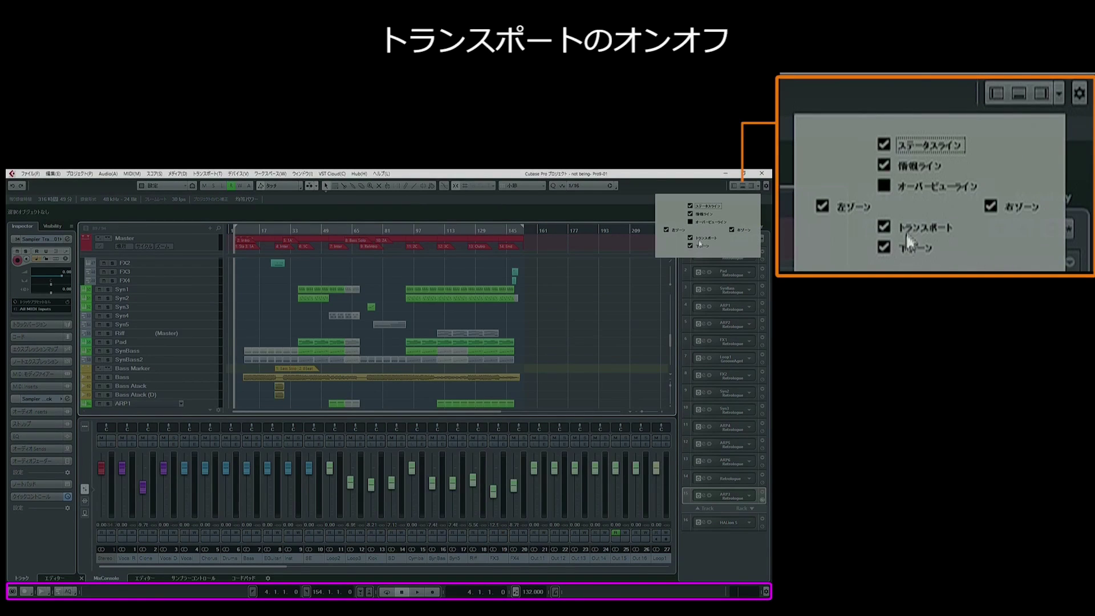
{"action": "left_click", "coordinate": [700, 241]}
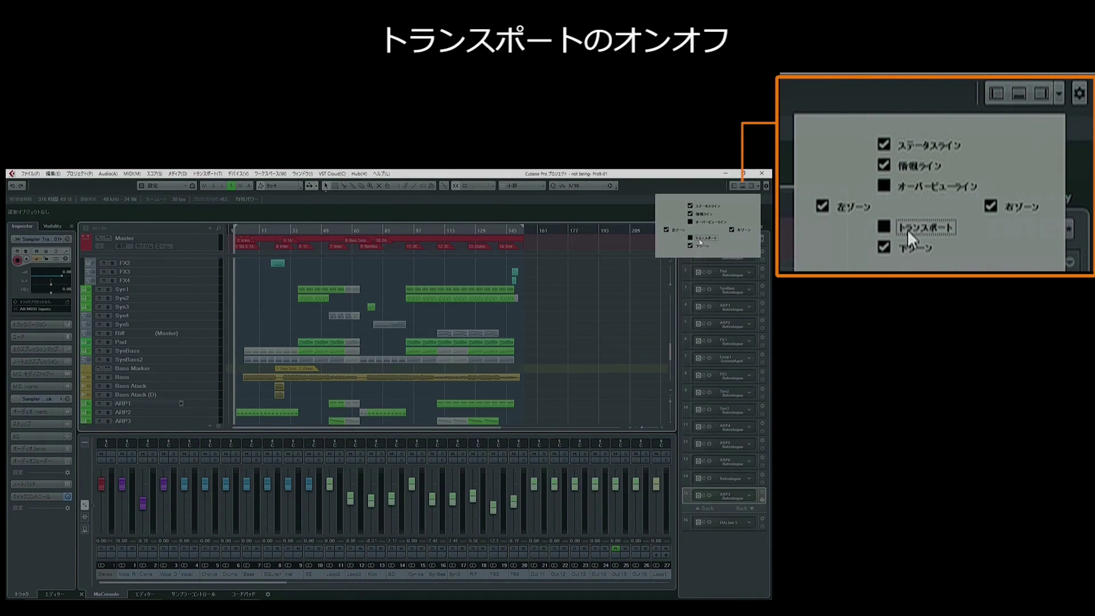
{"action": "left_click", "coordinate": [700, 241]}
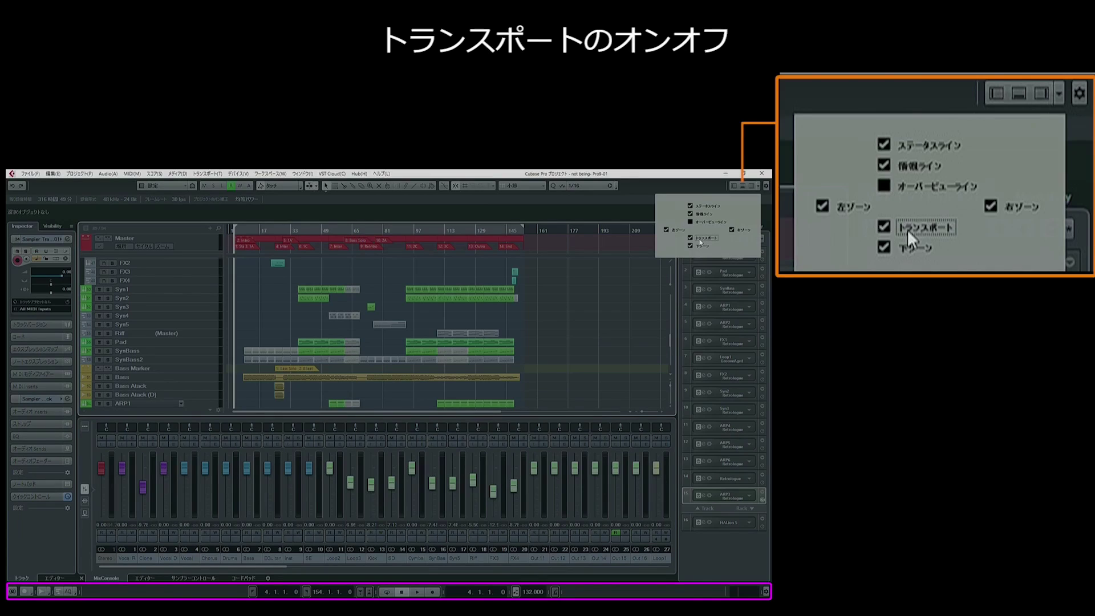
{"action": "left_click", "coordinate": [701, 242]}
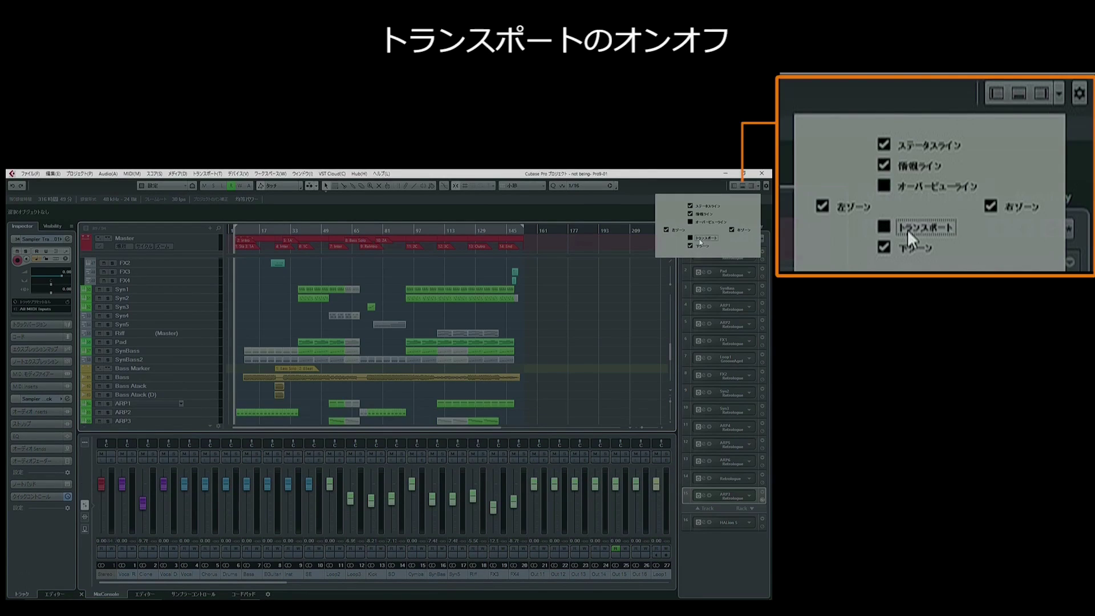
{"action": "left_click", "coordinate": [700, 242]}
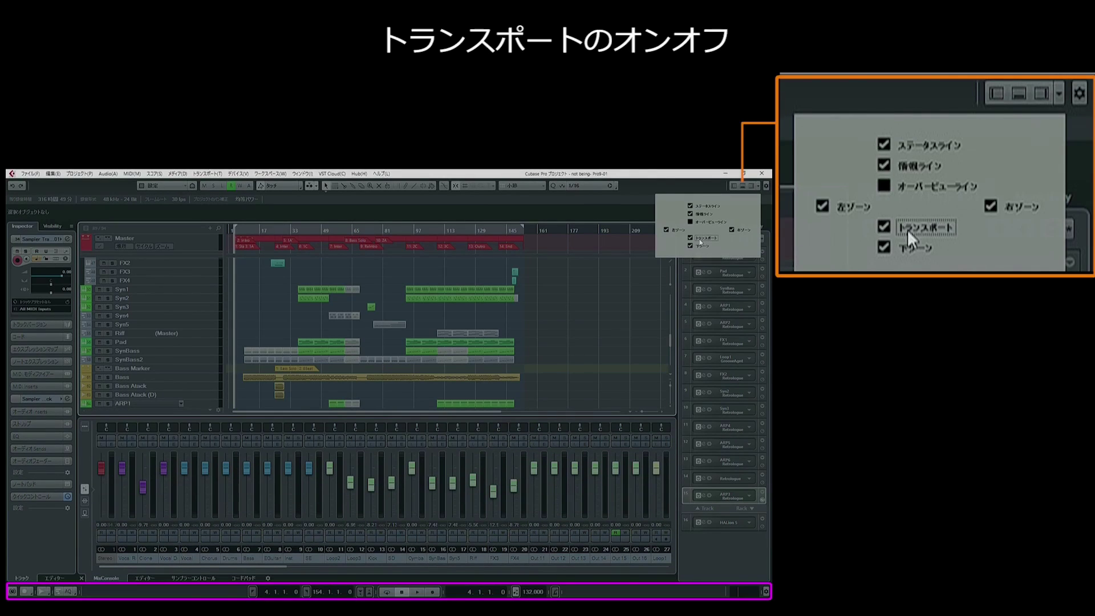
{"action": "left_click", "coordinate": [700, 242]}
{"action": "left_click", "coordinate": [700, 242]}
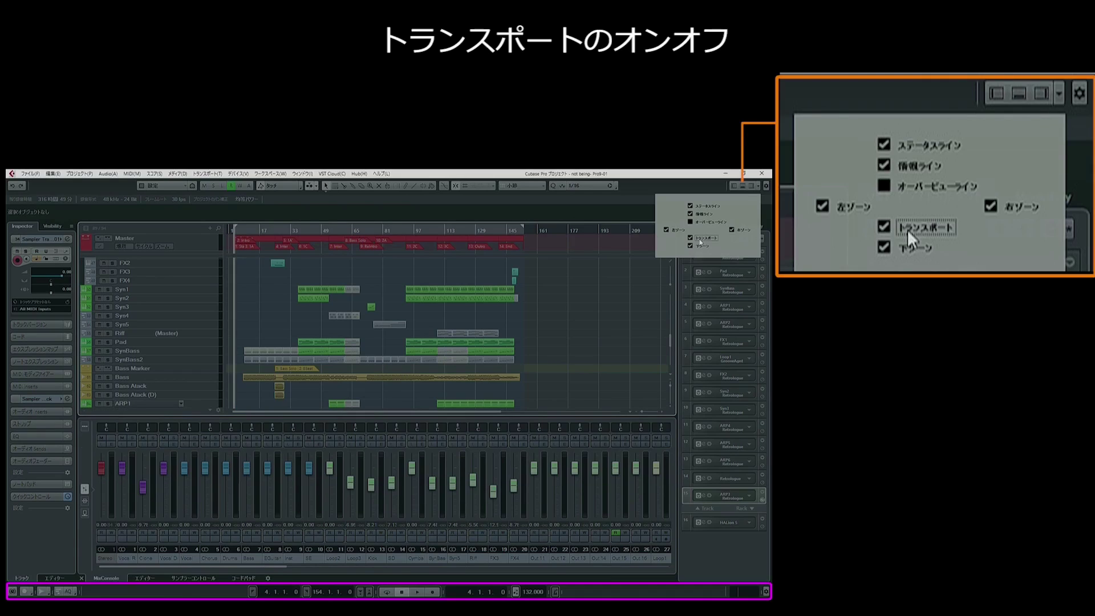